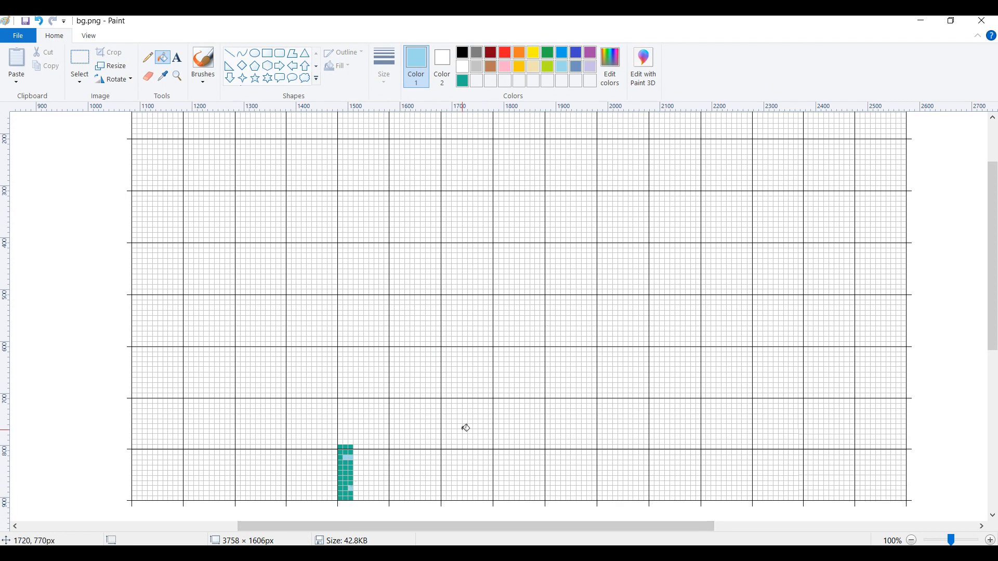
# Fill the fourth and fifth columns of the 11-row strip with teal, leaving gaps for the wave marks
pyautogui.click(462, 81)
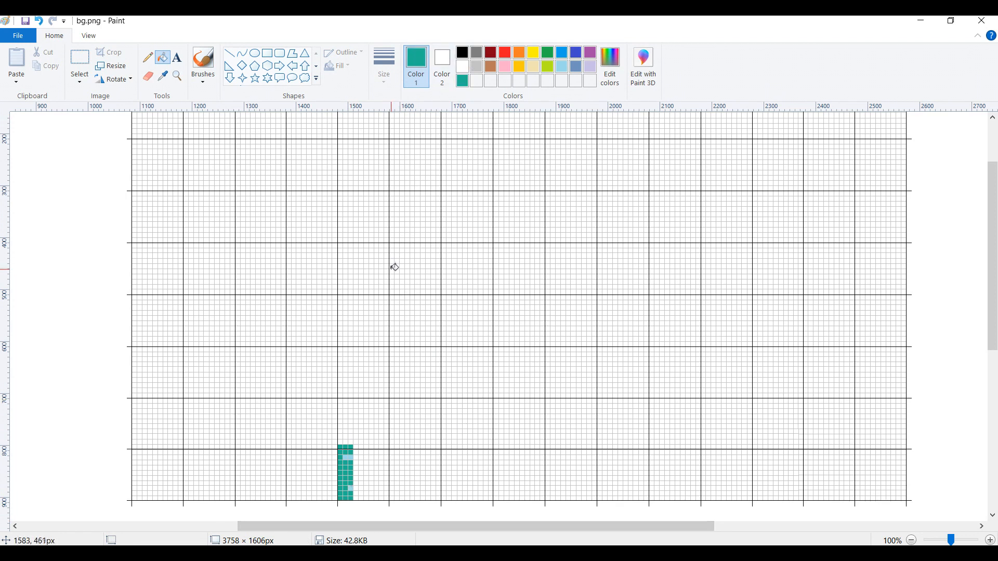
pyautogui.click(361, 447)
pyautogui.click(362, 460)
pyautogui.click(355, 484)
# Fill the open wave cells in the strip's fourth and fifth columns with light blue
pyautogui.click(562, 66)
pyautogui.click(361, 483)
pyautogui.click(355, 488)
# Fill the upper and middle cells of the sixth and seventh columns with teal, leaving gaps for the two waves
pyautogui.click(462, 80)
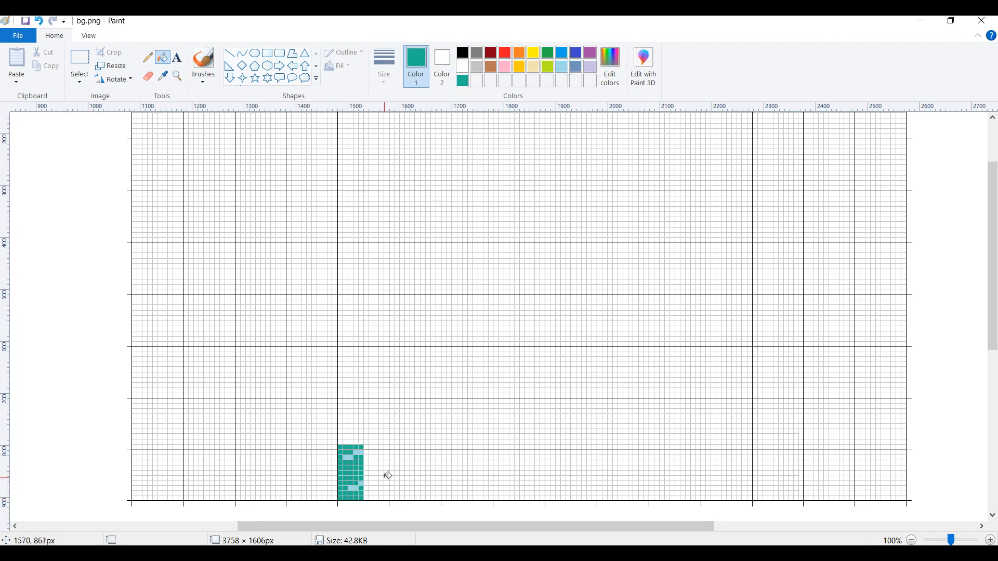
pyautogui.click(372, 452)
pyautogui.click(372, 461)
pyautogui.click(372, 467)
pyautogui.click(366, 467)
pyautogui.click(371, 472)
pyautogui.click(367, 472)
pyautogui.click(366, 478)
pyautogui.click(372, 477)
pyautogui.click(371, 483)
# Fill the wave gaps in the sixth and seventh columns with light blue
pyautogui.click(561, 66)
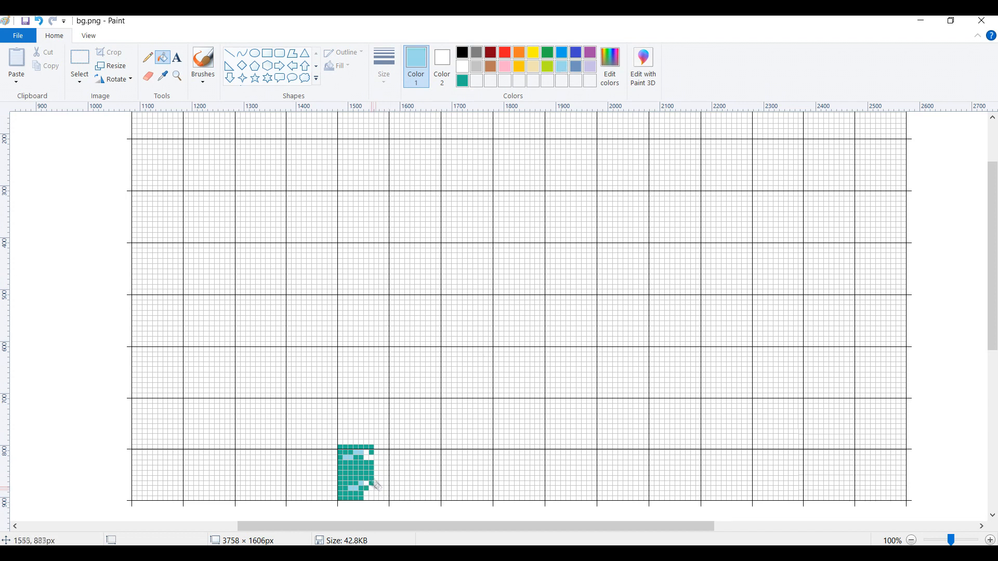
pyautogui.click(372, 458)
pyautogui.click(367, 457)
pyautogui.click(367, 452)
# Fill the bottom two rows of the sixth and seventh columns with teal down to the baseline
pyautogui.click(461, 80)
pyautogui.click(372, 494)
pyautogui.click(366, 494)
pyautogui.click(367, 498)
pyautogui.click(373, 498)
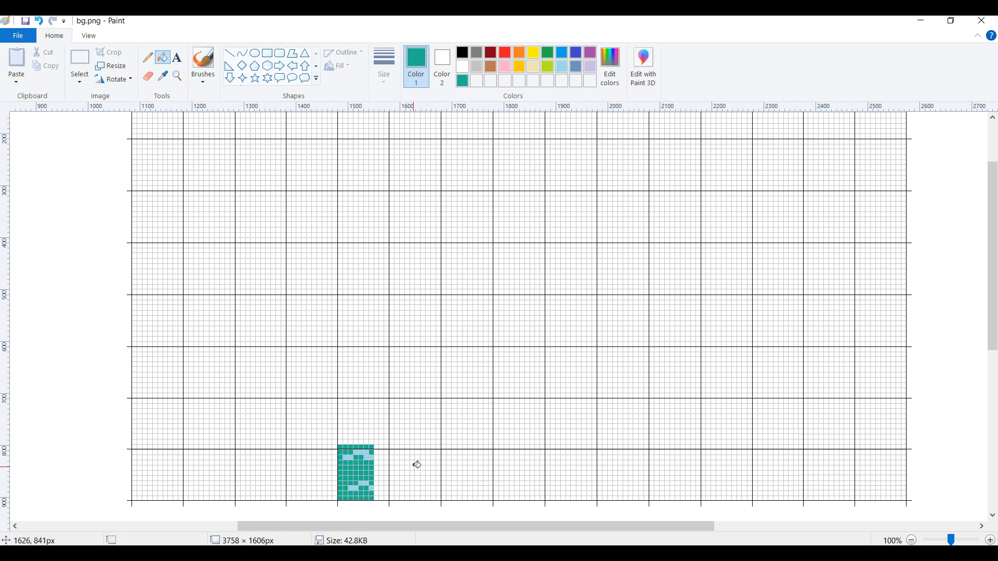
# Fill the eighth and ninth columns with teal and complete the lower wave's last cell in light blue
pyautogui.click(381, 482)
pyautogui.click(376, 483)
pyautogui.click(376, 479)
pyautogui.click(381, 478)
pyautogui.click(381, 473)
pyautogui.click(376, 473)
pyautogui.click(376, 468)
pyautogui.click(381, 467)
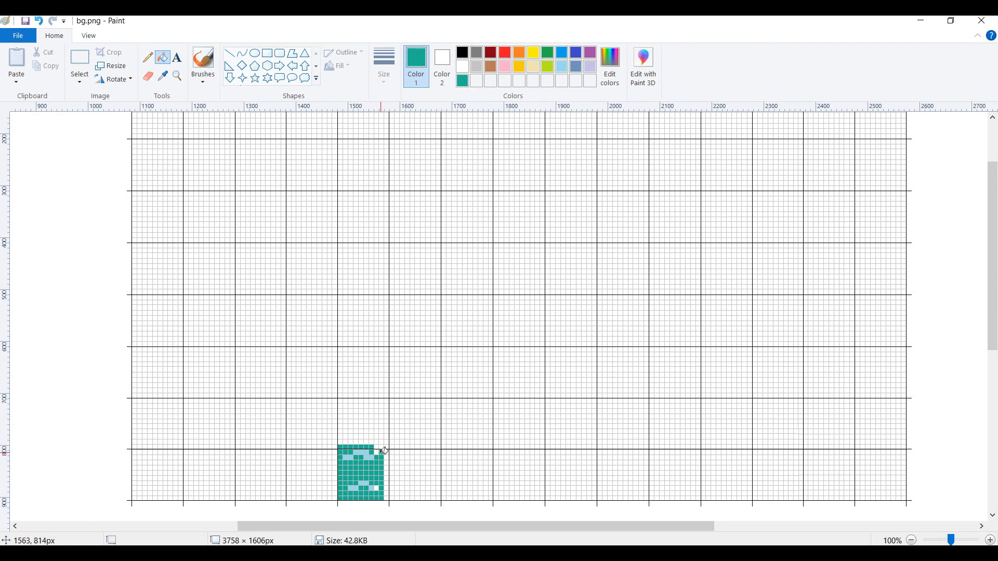
pyautogui.click(560, 65)
pyautogui.click(377, 488)
# Fill the upper and middle cells of the tenth and eleventh columns with teal, leaving third-row gaps for a new wave
pyautogui.click(462, 80)
pyautogui.click(387, 447)
pyautogui.click(389, 451)
pyautogui.click(392, 463)
pyautogui.click(386, 468)
pyautogui.click(391, 473)
# Fill the lower cells of the tenth and eleventh columns with teal down to the baseline
pyautogui.click(387, 481)
pyautogui.hotkey('ctrl', 'z')
pyautogui.click(386, 483)
pyautogui.click(392, 483)
pyautogui.click(392, 487)
pyautogui.click(387, 493)
pyautogui.click(392, 493)
pyautogui.click(392, 497)
pyautogui.click(387, 497)
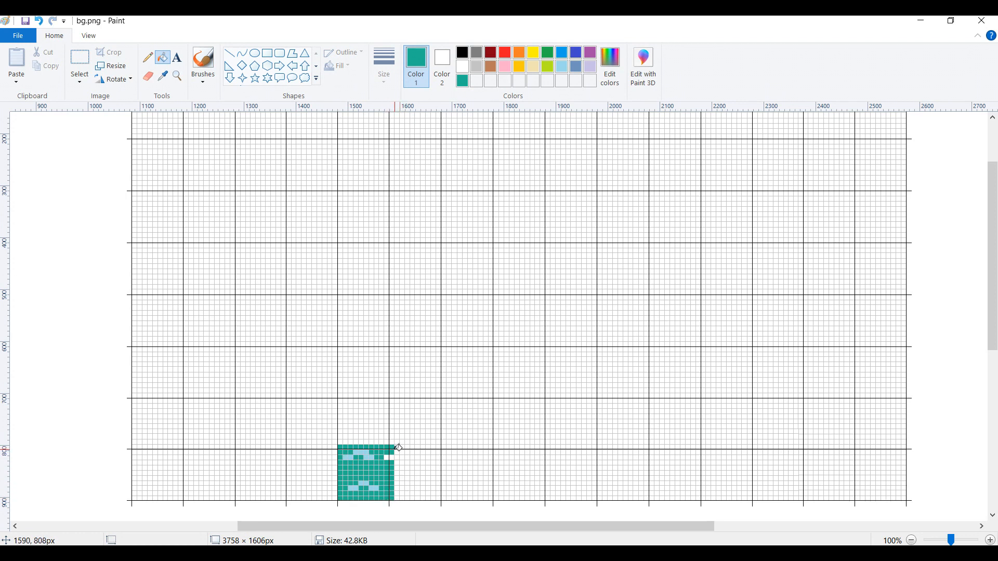
# Extend the teal fill across columns 12 to 14, leaving white wave cells in the second and third rows
pyautogui.click(398, 459)
pyautogui.click(402, 447)
pyautogui.click(408, 447)
pyautogui.click(403, 453)
pyautogui.click(399, 478)
pyautogui.click(397, 488)
pyautogui.click(397, 493)
pyautogui.click(401, 493)
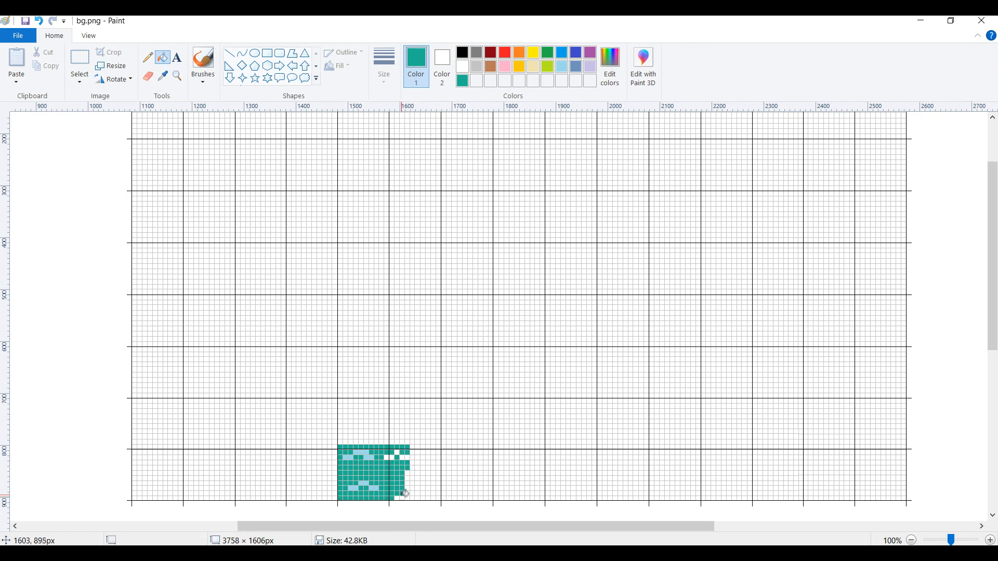
# Fill columns 15 and 16 with teal, leaving white cells for the upper wave and a second wave in the sixth row
pyautogui.click(413, 457)
pyautogui.click(414, 478)
pyautogui.click(415, 492)
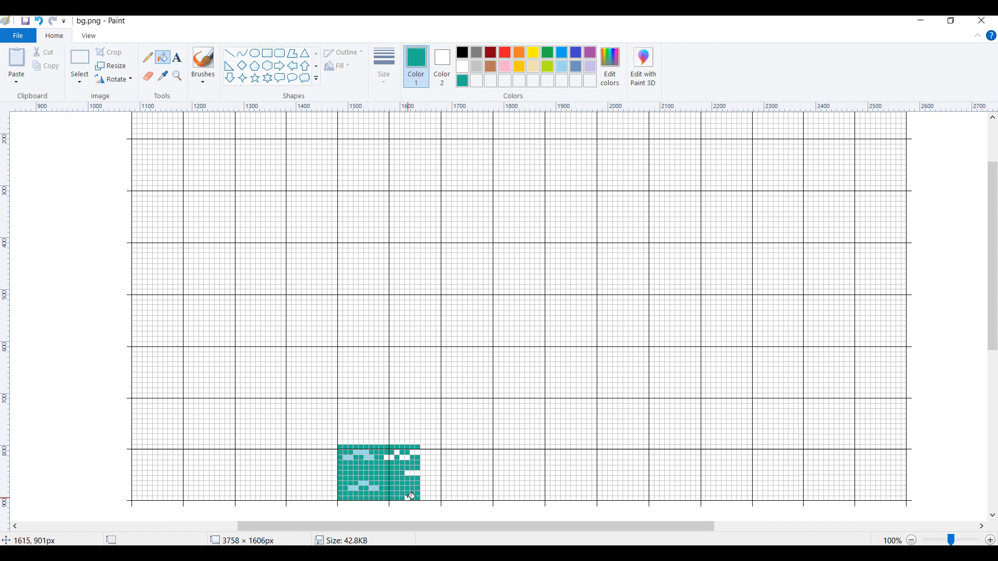
# Fill columns 17 and 18 with teal down to the baseline, leaving white cells for the middle wave in the fifth row
pyautogui.click(424, 448)
pyautogui.click(423, 462)
pyautogui.click(428, 462)
pyautogui.click(423, 474)
pyautogui.click(429, 474)
pyautogui.click(428, 479)
pyautogui.click(423, 493)
pyautogui.click(429, 493)
pyautogui.click(428, 498)
pyautogui.click(423, 498)
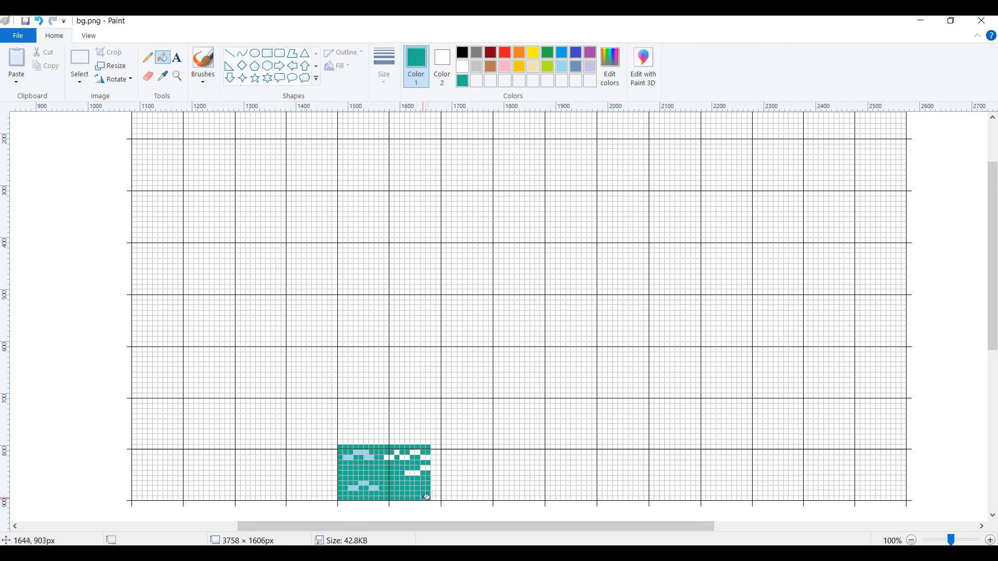
# Fill the upper rows of columns 19 to 21 with teal, above the white middle wave
pyautogui.click(434, 446)
pyautogui.click(438, 446)
pyautogui.click(443, 447)
pyautogui.click(439, 459)
pyautogui.click(444, 458)
pyautogui.click(444, 463)
pyautogui.click(438, 463)
pyautogui.click(434, 463)
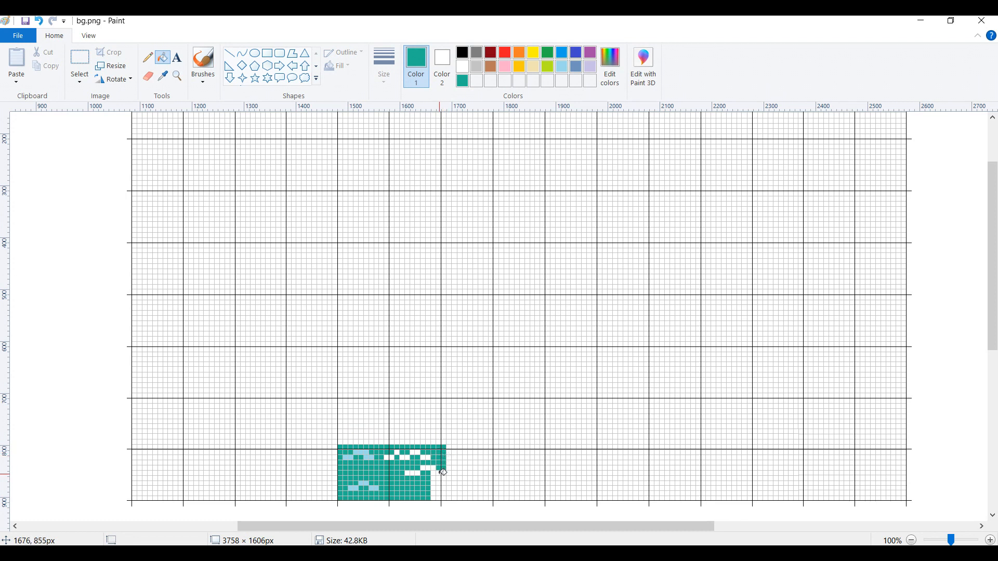
# Fill the cells of columns 19 to 21 below the white middle wave with teal down to the baseline
pyautogui.click(433, 478)
pyautogui.click(438, 478)
pyautogui.click(443, 479)
pyautogui.click(444, 484)
pyautogui.click(443, 488)
pyautogui.click(444, 494)
pyautogui.click(443, 499)
pyautogui.click(438, 499)
pyautogui.click(438, 493)
pyautogui.click(438, 489)
pyautogui.click(437, 484)
pyautogui.click(433, 484)
pyautogui.click(433, 490)
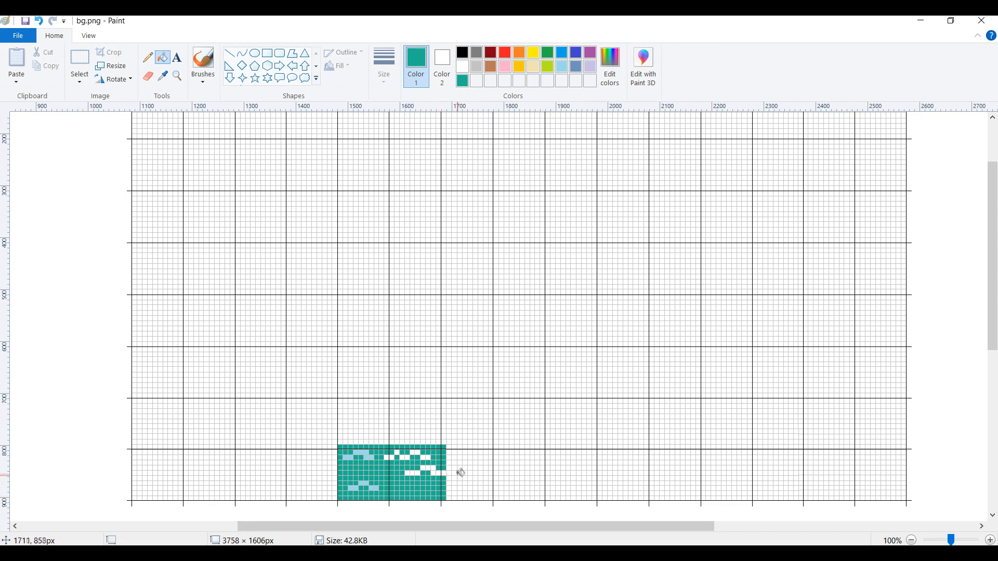
# Fill the top three rows of columns 22 to 25 with teal
pyautogui.click(448, 447)
pyautogui.click(454, 447)
pyautogui.click(465, 453)
pyautogui.click(458, 452)
pyautogui.click(453, 452)
pyautogui.click(449, 452)
pyautogui.click(448, 457)
pyautogui.click(454, 457)
pyautogui.click(459, 458)
pyautogui.click(464, 457)
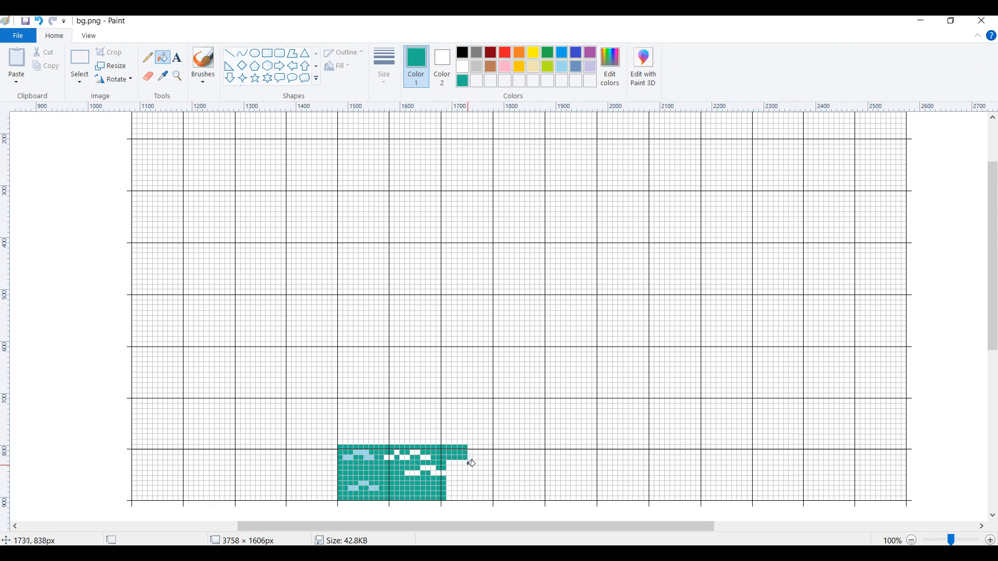
# Fill rows four to seven of columns 22 to 25 with teal, leaving the white wave's end cells in row five
pyautogui.click(449, 463)
pyautogui.click(450, 473)
pyautogui.click(453, 473)
pyautogui.click(460, 468)
pyautogui.click(464, 474)
pyautogui.click(460, 474)
pyautogui.click(449, 479)
pyautogui.click(454, 478)
pyautogui.click(459, 478)
pyautogui.click(464, 478)
# Fill the lower cells of column 25 and the adjoining bottom-row cell with teal
pyautogui.click(465, 484)
pyautogui.click(465, 489)
pyautogui.click(467, 492)
pyautogui.hotkey('ctrl', 'z')
pyautogui.click(464, 493)
pyautogui.click(464, 498)
pyautogui.click(460, 498)
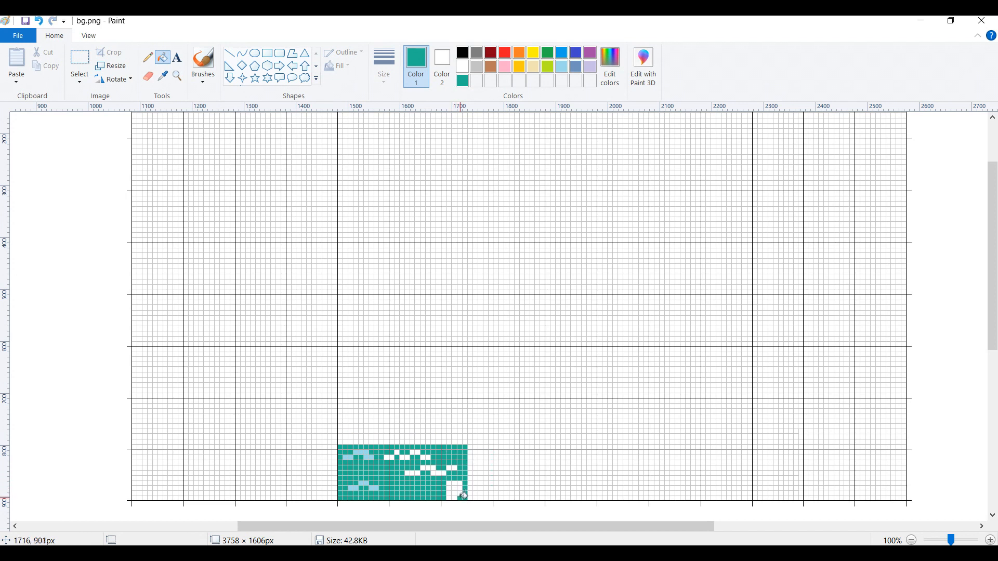
# Fill the remaining white block in the bottom four rows of columns 22 to 24 with teal
pyautogui.click(454, 485)
pyautogui.click(455, 488)
pyautogui.click(454, 492)
pyautogui.click(454, 498)
pyautogui.click(449, 498)
pyautogui.click(449, 492)
pyautogui.click(449, 488)
pyautogui.click(450, 483)
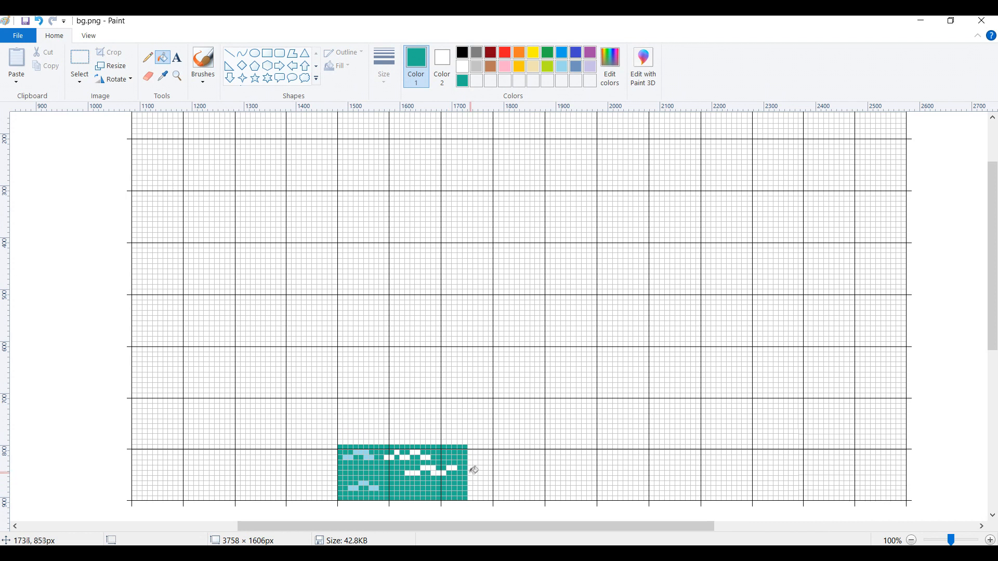
# Fill the top two rows of columns 26 to 30 with teal, up to the next heavy grid line
pyautogui.click(470, 447)
pyautogui.click(475, 447)
pyautogui.click(481, 447)
pyautogui.click(486, 447)
pyautogui.click(493, 447)
pyautogui.hotkey('ctrl', 'z')
pyautogui.click(490, 447)
pyautogui.click(490, 453)
pyautogui.click(485, 453)
pyautogui.click(481, 453)
pyautogui.click(475, 453)
pyautogui.click(470, 453)
# Fill rows three to five of columns 26 to 30 with teal
pyautogui.click(470, 458)
pyautogui.click(475, 457)
pyautogui.click(470, 468)
pyautogui.click(469, 463)
pyautogui.click(475, 468)
pyautogui.click(476, 463)
pyautogui.click(481, 463)
pyautogui.click(481, 468)
pyautogui.click(485, 468)
pyautogui.click(490, 463)
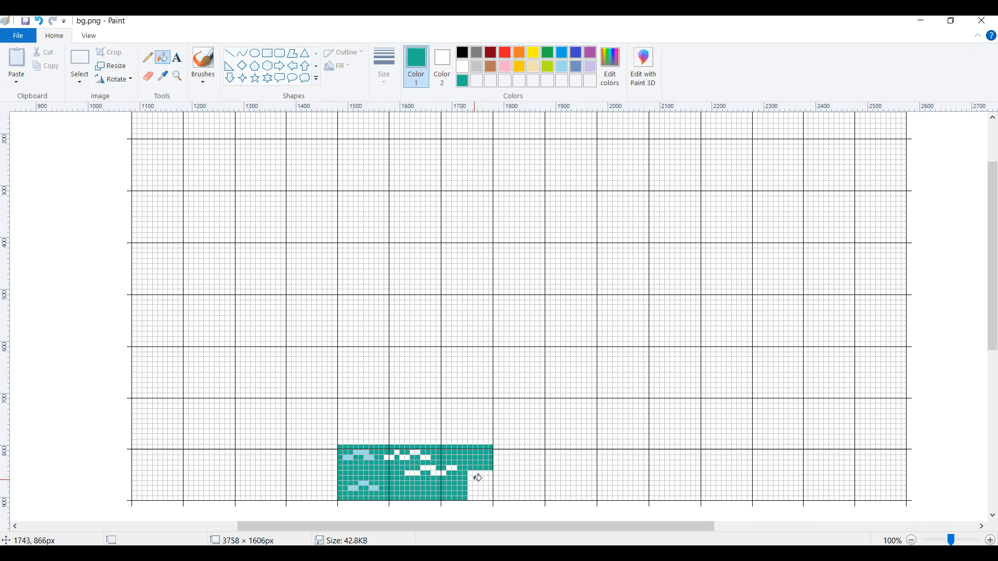
# Colour a stepped light-blue wave in rows six and seven, continuing from the end of the white middle wave
pyautogui.click(561, 66)
pyautogui.click(466, 472)
pyautogui.click(465, 479)
pyautogui.click(469, 478)
pyautogui.click(475, 473)
pyautogui.click(480, 473)
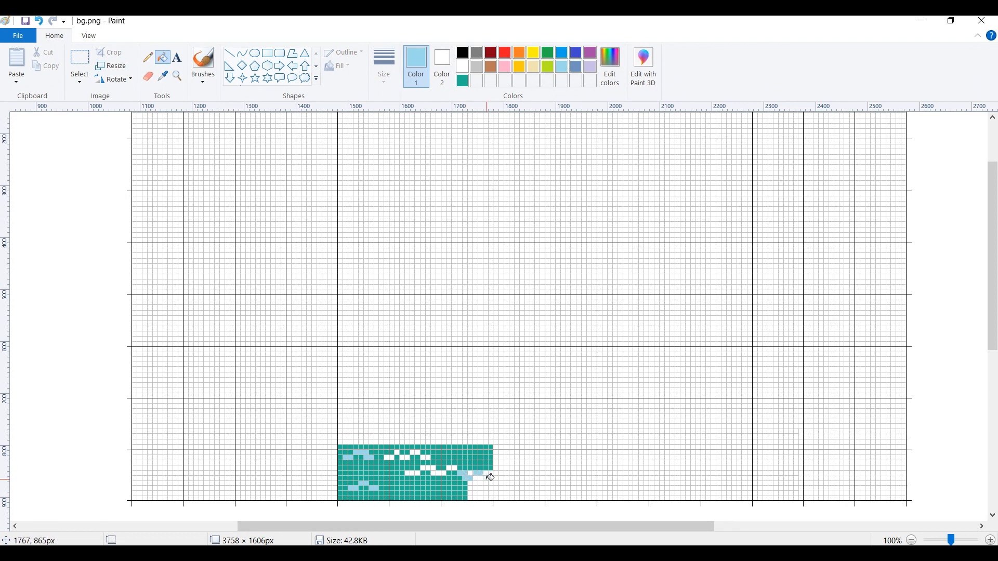
# Fill the remaining cells below and around the new light-blue wave with teal down to the baseline
pyautogui.click(462, 80)
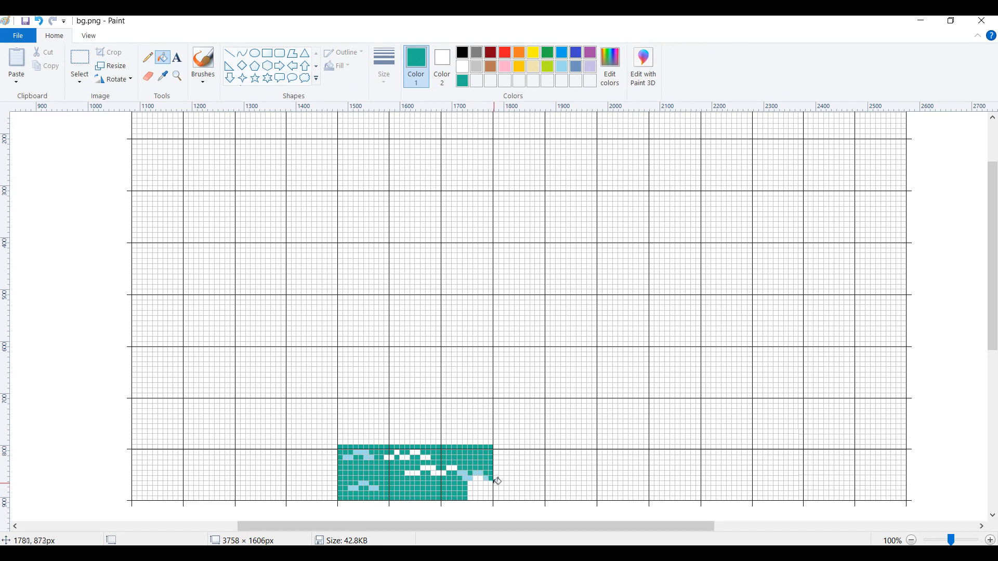
pyautogui.click(472, 482)
pyautogui.click(487, 496)
pyautogui.click(475, 494)
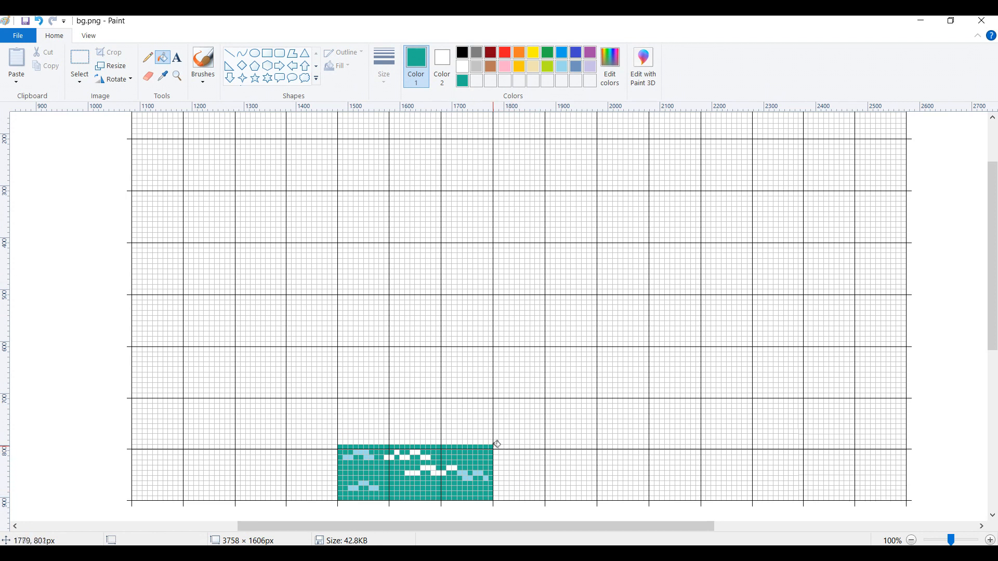
# Fill the top two rows of columns 31 to 40 with teal, up to the next heavy grid line
pyautogui.moveTo(510, 445); pyautogui.dragTo(543, 446)
pyautogui.click(495, 452)
pyautogui.click(501, 452)
pyautogui.click(505, 453)
pyautogui.click(511, 452)
pyautogui.click(517, 453)
pyautogui.click(519, 451)
pyautogui.hotkey('ctrl', 'z')
pyautogui.click(523, 452)
pyautogui.click(527, 452)
pyautogui.click(532, 452)
pyautogui.click(537, 452)
pyautogui.click(542, 452)
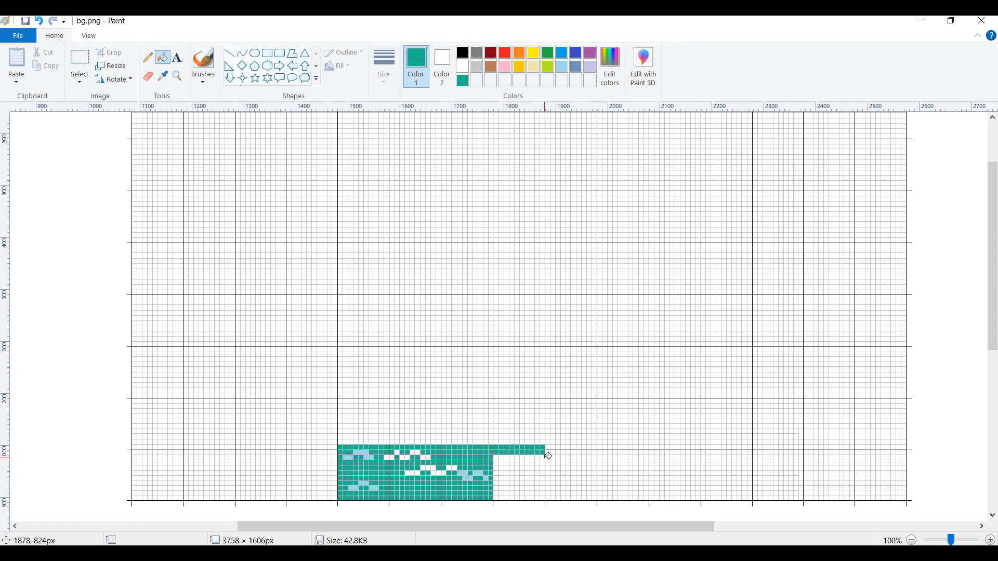
# Fill row three of columns 31 to 40 with teal
pyautogui.click(542, 457)
pyautogui.click(537, 458)
pyautogui.click(532, 457)
pyautogui.click(526, 457)
pyautogui.click(529, 459)
pyautogui.hotkey('ctrl', 'z')
pyautogui.click(521, 457)
pyautogui.click(516, 458)
pyautogui.click(511, 457)
pyautogui.click(506, 457)
pyautogui.click(500, 458)
pyautogui.click(495, 458)
# Fill rows four and five of columns 31 to 40 with teal
pyautogui.click(495, 463)
pyautogui.click(500, 462)
pyautogui.click(507, 468)
pyautogui.click(506, 462)
pyautogui.click(511, 463)
pyautogui.click(516, 463)
pyautogui.click(521, 468)
pyautogui.click(521, 463)
pyautogui.click(527, 463)
pyautogui.click(532, 463)
pyautogui.click(532, 468)
pyautogui.click(537, 468)
pyautogui.click(542, 468)
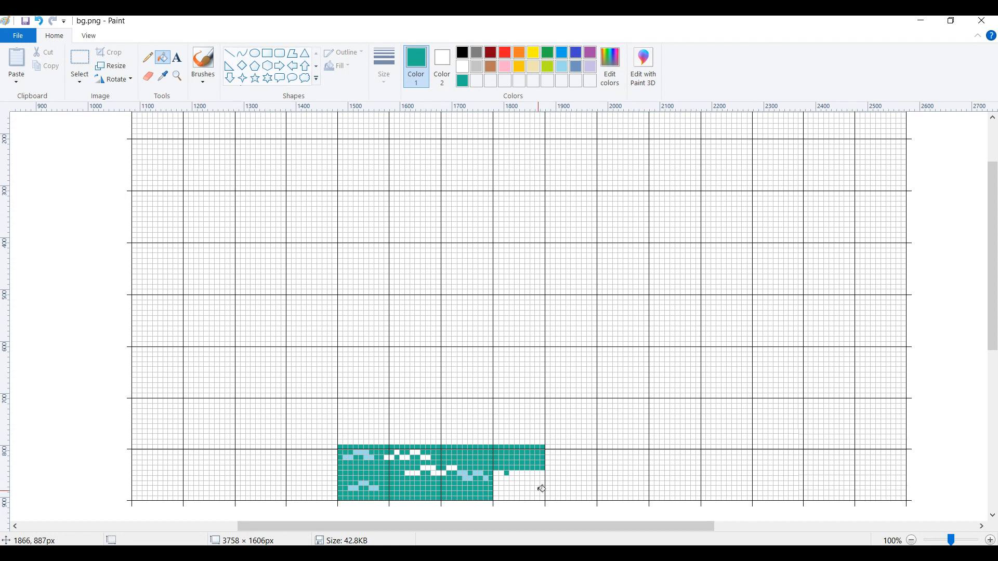
# Fill rows six to eight of columns 31 to 33 with teal, leaving row nine white for the start of a wave
pyautogui.click(511, 473)
pyautogui.click(495, 473)
pyautogui.click(500, 473)
pyautogui.click(497, 478)
pyautogui.click(501, 478)
pyautogui.click(497, 483)
pyautogui.click(501, 483)
pyautogui.click(507, 483)
# Fill teal under and beside the crest so a stepped white wave stays in rows eight and nine of columns 32 to 38
pyautogui.click(517, 488)
pyautogui.click(522, 489)
pyautogui.click(538, 484)
pyautogui.click(532, 484)
pyautogui.click(527, 483)
# Fill the remaining cells of rows six and seven above the white wave with teal, up to column 40
pyautogui.click(522, 478)
pyautogui.click(517, 478)
pyautogui.click(517, 473)
pyautogui.click(522, 473)
pyautogui.click(527, 477)
pyautogui.click(533, 477)
pyautogui.click(536, 473)
pyautogui.click(538, 477)
pyautogui.click(543, 473)
pyautogui.click(543, 478)
# Fill the cells after the white wave's end and the two rows beneath it with teal down to the baseline
pyautogui.click(540, 483)
pyautogui.hotkey('ctrl', 'z')
pyautogui.click(542, 484)
pyautogui.click(542, 489)
pyautogui.click(537, 494)
pyautogui.click(528, 494)
pyautogui.click(537, 498)
pyautogui.click(527, 499)
pyautogui.click(522, 498)
pyautogui.click(512, 494)
pyautogui.click(509, 496)
pyautogui.click(499, 492)
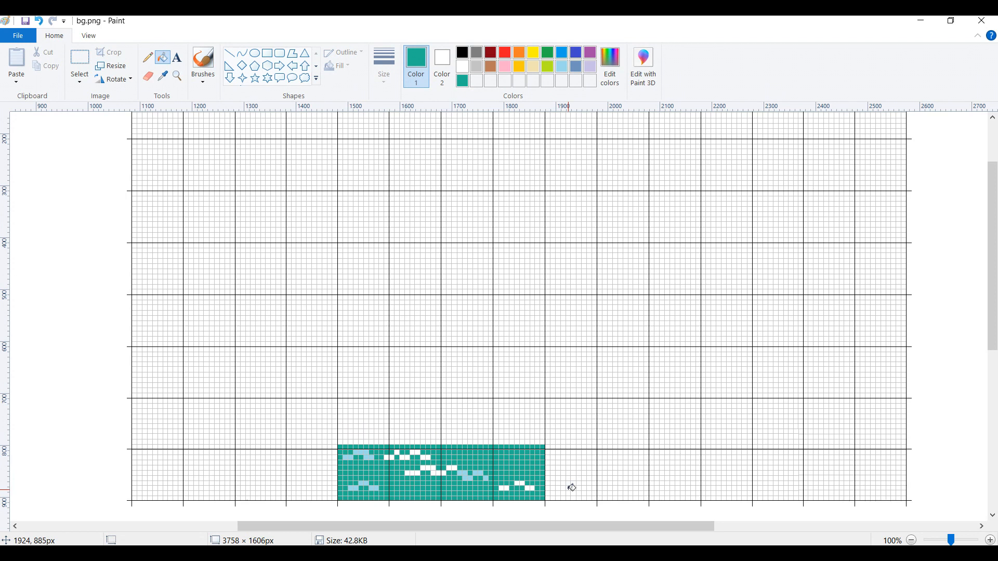
# Colour a light-blue wave in rows three and four, starting just before column 41 and running past the heavy grid line
pyautogui.click(562, 66)
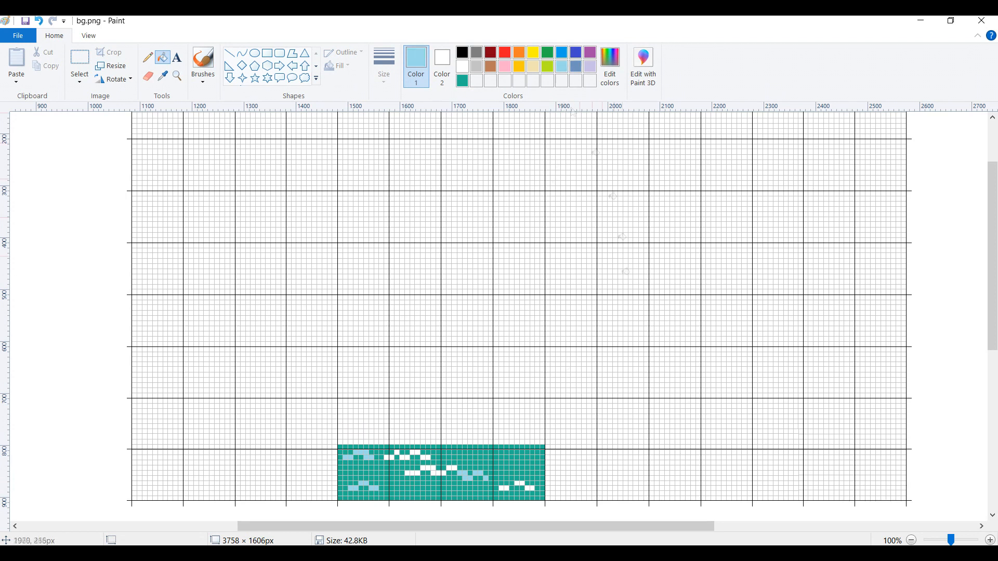
pyautogui.click(540, 462)
pyautogui.click(548, 457)
pyautogui.click(553, 457)
pyautogui.click(558, 458)
pyautogui.click(574, 462)
# Fill the top row of columns 41 to 48 with teal
pyautogui.click(460, 80)
pyautogui.click(547, 446)
pyautogui.click(553, 447)
pyautogui.click(558, 447)
pyautogui.click(564, 446)
pyautogui.click(568, 447)
pyautogui.click(584, 446)
# Fill row two of columns 41 to 48 with teal, directly above the light-blue wave
pyautogui.click(585, 451)
pyautogui.click(579, 452)
pyautogui.click(574, 451)
pyautogui.click(569, 452)
pyautogui.click(558, 452)
pyautogui.click(553, 452)
pyautogui.click(548, 452)
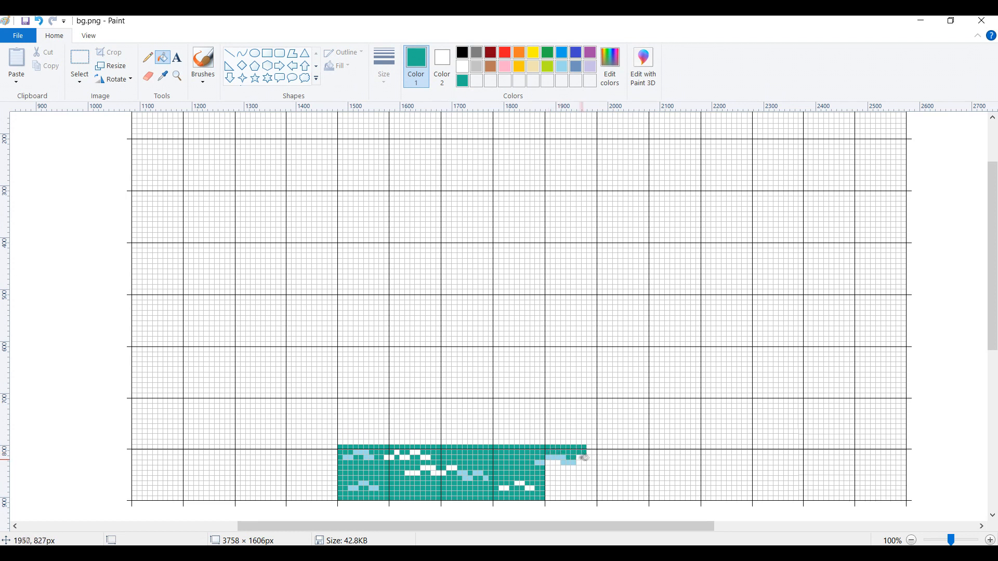
# Fill the cells beneath the new light-blue wave with teal through row five, up to column 48
pyautogui.click(548, 463)
pyautogui.click(548, 468)
pyautogui.click(553, 467)
pyautogui.click(559, 467)
pyautogui.click(563, 468)
pyautogui.click(568, 468)
pyautogui.click(573, 468)
pyautogui.click(579, 468)
# Fill the bottom three rows of columns 44 to 48 with teal down to the baseline
pyautogui.click(579, 499)
pyautogui.click(574, 499)
pyautogui.click(578, 494)
pyautogui.click(573, 489)
pyautogui.click(568, 488)
pyautogui.click(569, 494)
pyautogui.click(563, 498)
pyautogui.click(563, 496)
# Fill the rest of the bottom three rows with teal across columns 41 to 44
pyautogui.click(552, 499)
pyautogui.click(547, 499)
pyautogui.click(547, 493)
pyautogui.click(552, 494)
pyautogui.click(553, 488)
pyautogui.click(558, 489)
pyautogui.click(563, 488)
pyautogui.click(547, 489)
pyautogui.hotkey('ctrl', 'z')
# Fill row eight of columns 41 to 48 with teal
pyautogui.click(569, 483)
pyautogui.click(573, 485)
pyautogui.hotkey('ctrl', 'z')
pyautogui.click(574, 483)
pyautogui.click(578, 484)
# Fill rows six and seven of columns 41 to 48 with teal, closing the remaining white gap
pyautogui.click(579, 479)
pyautogui.click(578, 474)
pyautogui.click(572, 474)
pyautogui.click(563, 474)
pyautogui.click(563, 478)
pyautogui.click(558, 478)
pyautogui.click(557, 474)
pyautogui.click(553, 474)
pyautogui.click(553, 478)
pyautogui.click(548, 478)
# Add a teal row of five cells above the band's top edge over columns 44 to 48
pyautogui.click(583, 442)
pyautogui.click(578, 442)
pyautogui.click(573, 442)
pyautogui.click(568, 442)
pyautogui.click(563, 443)
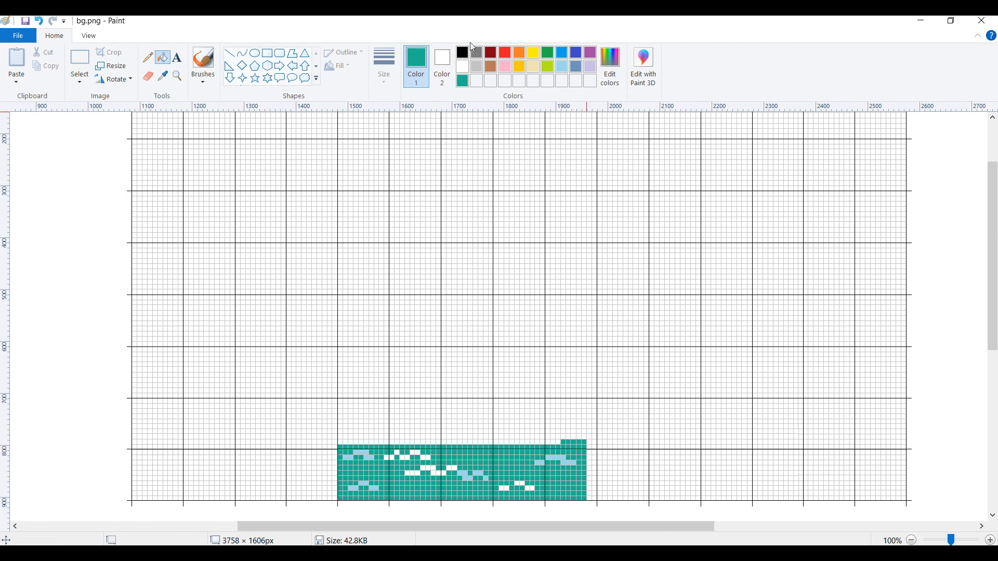
# Recolour the white wave in rows two and three of the band light blue
pyautogui.click(561, 66)
pyautogui.click(417, 452)
pyautogui.click(422, 457)
pyautogui.click(428, 458)
# Recolour the white middle wave in rows five and six light blue
pyautogui.click(449, 468)
pyautogui.click(454, 468)
pyautogui.click(444, 473)
pyautogui.click(439, 473)
pyautogui.click(433, 473)
pyautogui.click(412, 473)
pyautogui.click(407, 473)
# Recolour the white wave in rows eight and nine of columns 32 to 38 light blue
pyautogui.click(500, 488)
pyautogui.click(505, 489)
pyautogui.click(516, 484)
pyautogui.click(521, 483)
pyautogui.click(527, 488)
pyautogui.click(532, 489)
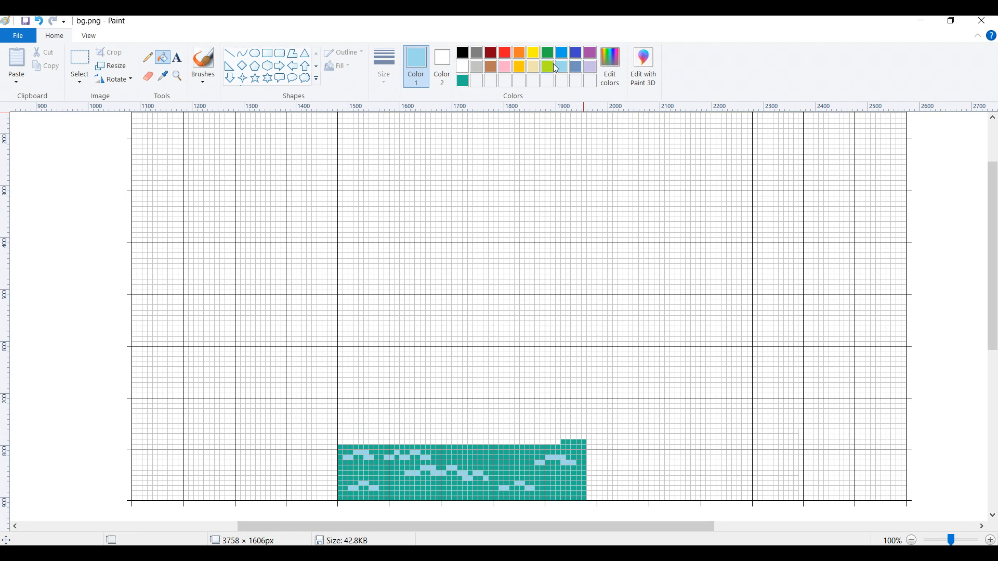
# Paint a black row of cells directly above the teal band over columns 10 to 43
pyautogui.click(462, 52)
pyautogui.click(558, 442)
pyautogui.click(553, 442)
pyautogui.click(548, 442)
pyautogui.click(543, 443)
pyautogui.click(538, 442)
pyautogui.click(532, 442)
pyautogui.click(527, 442)
pyautogui.click(522, 443)
pyautogui.click(517, 442)
pyautogui.click(511, 441)
pyautogui.hotkey('ctrl', 'z')
pyautogui.click(512, 443)
pyautogui.click(506, 443)
pyautogui.click(501, 442)
pyautogui.click(493, 443)
pyautogui.click(485, 442)
pyautogui.click(480, 442)
pyautogui.click(475, 443)
pyautogui.click(470, 443)
pyautogui.click(465, 443)
pyautogui.click(459, 443)
pyautogui.click(454, 443)
pyautogui.click(447, 442)
pyautogui.click(439, 442)
pyautogui.click(433, 442)
pyautogui.click(429, 443)
pyautogui.click(423, 443)
pyautogui.click(413, 442)
pyautogui.click(407, 442)
pyautogui.click(402, 442)
pyautogui.click(397, 443)
pyautogui.click(392, 442)
pyautogui.click(387, 443)
# Add a second black row above the first over columns 11 to 41
pyautogui.click(391, 436)
pyautogui.click(398, 436)
pyautogui.click(402, 436)
pyautogui.click(412, 436)
pyautogui.click(423, 436)
pyautogui.click(433, 436)
pyautogui.click(444, 436)
pyautogui.click(455, 436)
pyautogui.click(459, 436)
pyautogui.click(465, 436)
pyautogui.click(470, 436)
pyautogui.click(475, 436)
pyautogui.click(480, 436)
pyautogui.click(501, 436)
pyautogui.click(506, 436)
pyautogui.click(511, 436)
pyautogui.click(517, 436)
pyautogui.click(522, 436)
pyautogui.click(527, 436)
pyautogui.click(533, 436)
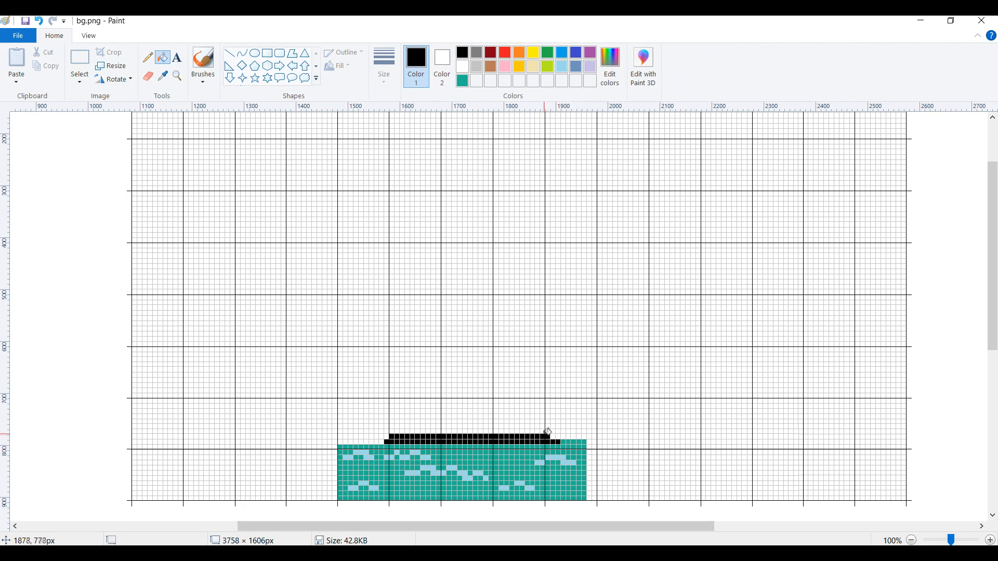
# Build the island mound up with four more black rows, narrowing to a 15-cell top row
pyautogui.moveTo(537, 430)
pyautogui.mouseDown()
pyautogui.moveTo(405, 429)
pyautogui.moveTo(428, 423)
pyautogui.moveTo(409, 438)
pyautogui.moveTo(419, 425)
pyautogui.moveTo(556, 425)
pyautogui.moveTo(427, 420)
pyautogui.mouseUp()
pyautogui.click(435, 426)
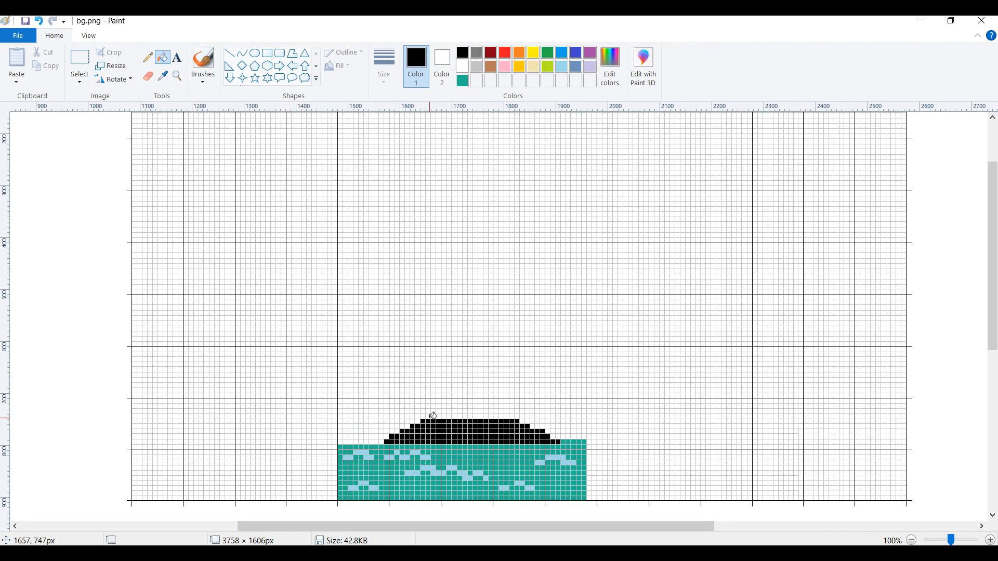
pyautogui.moveTo(435, 414); pyautogui.dragTo(509, 415)
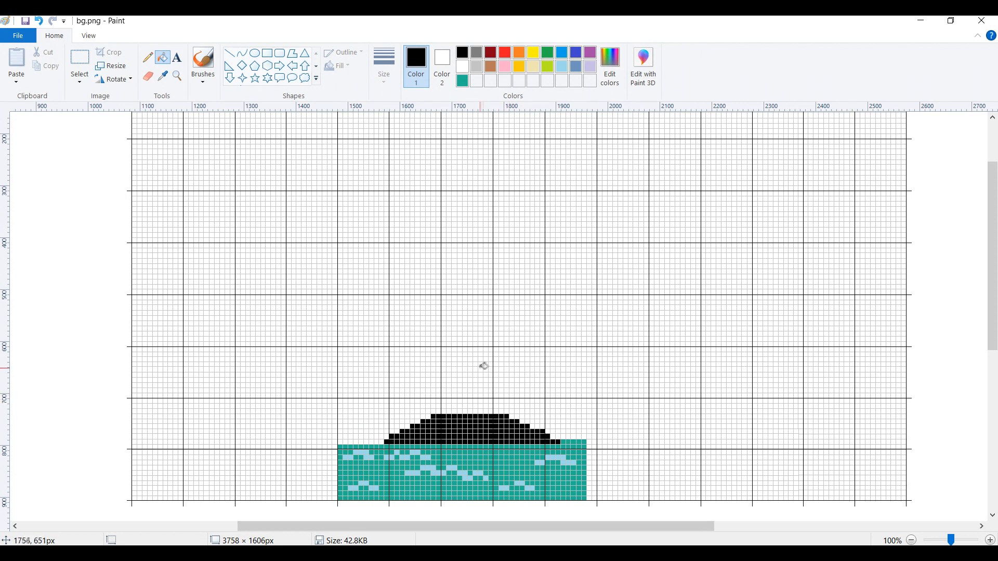
# Paint the lower half of a black palm trunk, tapering and leaning left over 13 rows above the mound
pyautogui.moveTo(432, 410)
pyautogui.mouseDown()
pyautogui.moveTo(462, 411)
pyautogui.moveTo(436, 405)
pyautogui.moveTo(454, 398)
pyautogui.moveTo(430, 390)
pyautogui.moveTo(444, 381)
pyautogui.moveTo(425, 374)
pyautogui.moveTo(437, 368)
pyautogui.moveTo(424, 376)
pyautogui.moveTo(425, 354)
pyautogui.mouseUp()
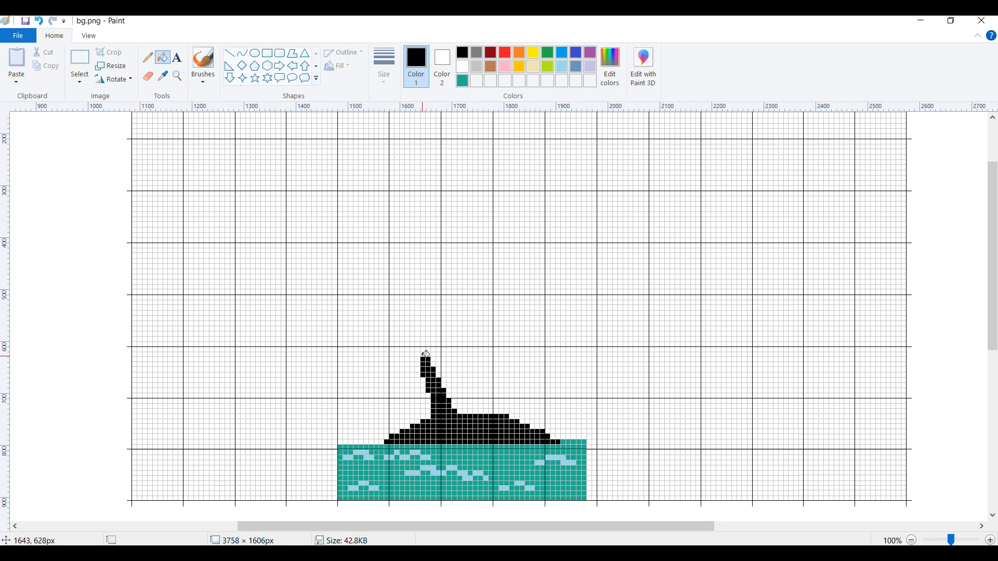
pyautogui.click(420, 355)
pyautogui.hotkey('ctrl', 'z')
pyautogui.click(423, 355)
pyautogui.click(418, 354)
pyautogui.click(418, 349)
pyautogui.click(423, 349)
# Extend the black trunk upward by 13 rows, leaning slightly left and ending in a one-cell-wide vertical stem
pyautogui.click(414, 334)
pyautogui.click(419, 334)
pyautogui.click(412, 329)
pyautogui.click(413, 323)
pyautogui.click(413, 319)
pyautogui.click(413, 313)
pyautogui.click(408, 314)
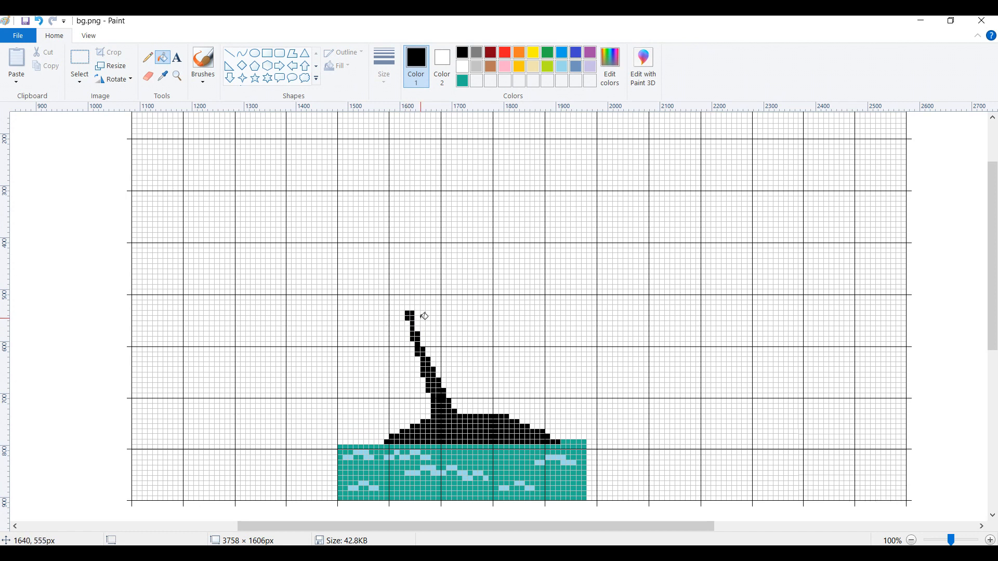
pyautogui.click(408, 309)
pyautogui.click(408, 303)
pyautogui.click(408, 298)
pyautogui.click(408, 293)
pyautogui.click(408, 287)
pyautogui.click(408, 283)
# Start the left palm frond with two black rows running left from the trunk's tip
pyautogui.click(401, 282)
pyautogui.click(397, 282)
pyautogui.click(392, 283)
pyautogui.click(372, 287)
pyautogui.click(377, 286)
pyautogui.click(382, 286)
pyautogui.click(387, 287)
pyautogui.click(393, 287)
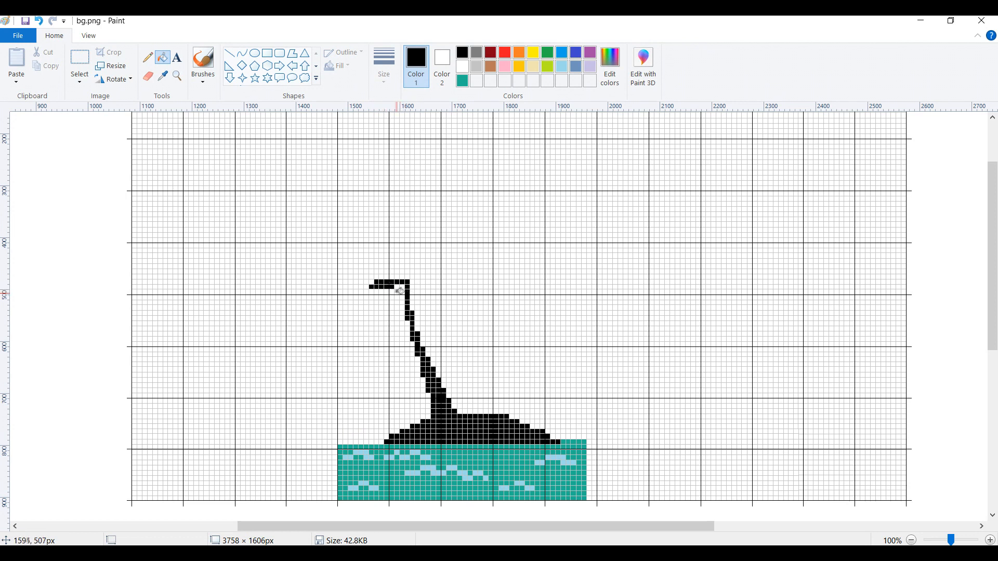
# Curve the left frond down and outward with four more black rows
pyautogui.click(367, 292)
pyautogui.click(371, 292)
pyautogui.click(377, 292)
pyautogui.click(382, 292)
pyautogui.click(366, 297)
pyautogui.click(371, 298)
pyautogui.click(377, 297)
pyautogui.click(382, 297)
pyautogui.click(361, 305)
pyautogui.click(366, 305)
pyautogui.click(371, 305)
pyautogui.click(377, 307)
pyautogui.hotkey('ctrl', 'z')
pyautogui.click(377, 308)
# Finish the left frond's drooping tip with three black rows narrowing to two cells
pyautogui.click(361, 313)
pyautogui.click(366, 312)
pyautogui.click(372, 313)
pyautogui.click(367, 319)
pyautogui.click(372, 319)
pyautogui.click(371, 323)
pyautogui.click(366, 323)
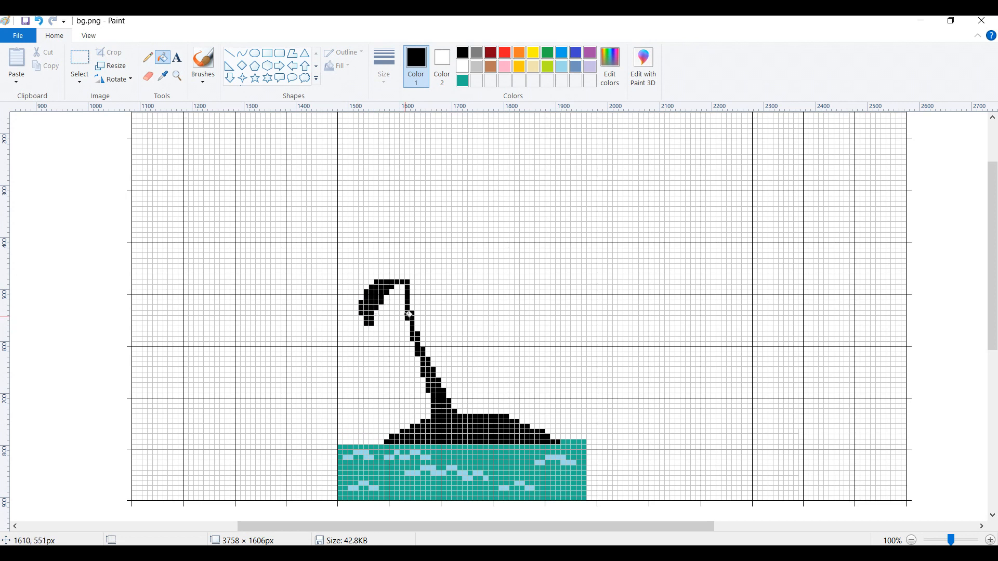
# Thicken the top of the left frond with a black row of six cells ending above the trunk
pyautogui.click(381, 277)
pyautogui.click(387, 277)
pyautogui.click(391, 277)
pyautogui.click(397, 277)
pyautogui.click(402, 277)
pyautogui.click(407, 277)
# Add a black row of ten cells on top of the crown, reaching right past the trunk
pyautogui.click(386, 272)
pyautogui.click(391, 272)
pyautogui.click(396, 272)
pyautogui.click(402, 271)
pyautogui.click(407, 271)
pyautogui.click(412, 271)
pyautogui.click(418, 272)
pyautogui.click(423, 272)
pyautogui.click(428, 272)
pyautogui.click(434, 272)
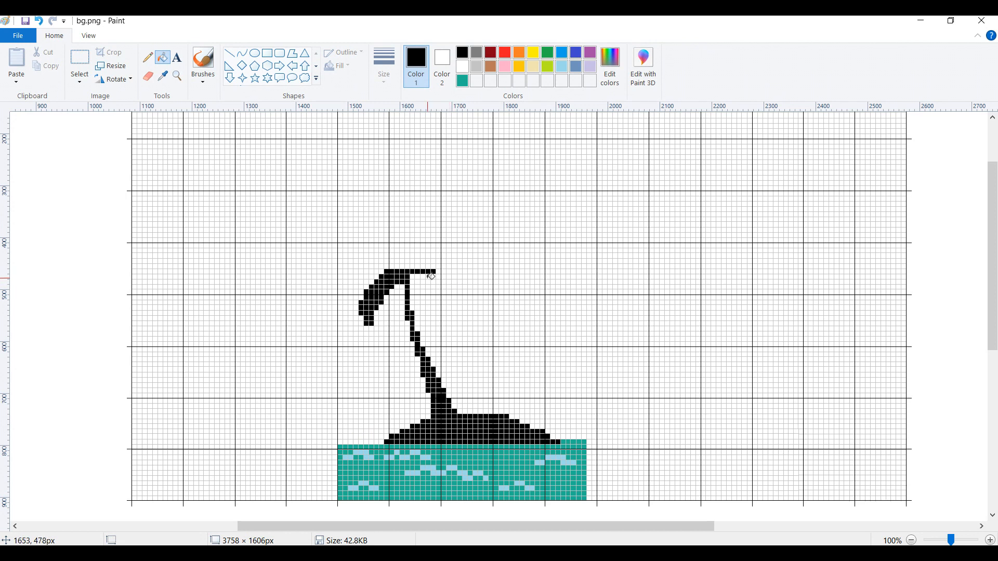
# Paint the upper part of the right frond in black, stepping down and right over four rows
pyautogui.click(433, 277)
pyautogui.click(439, 277)
pyautogui.click(433, 282)
pyautogui.click(439, 282)
pyautogui.click(444, 281)
pyautogui.click(449, 281)
pyautogui.click(439, 287)
pyautogui.click(444, 287)
pyautogui.click(449, 287)
pyautogui.click(449, 292)
pyautogui.click(444, 292)
pyautogui.click(439, 292)
# Extend the right frond downward with five black rows, ending in a two-cell-wide tip
pyautogui.click(444, 297)
pyautogui.click(447, 298)
pyautogui.hotkey('ctrl', 'z')
pyautogui.click(449, 298)
pyautogui.click(455, 299)
pyautogui.click(449, 303)
pyautogui.click(454, 303)
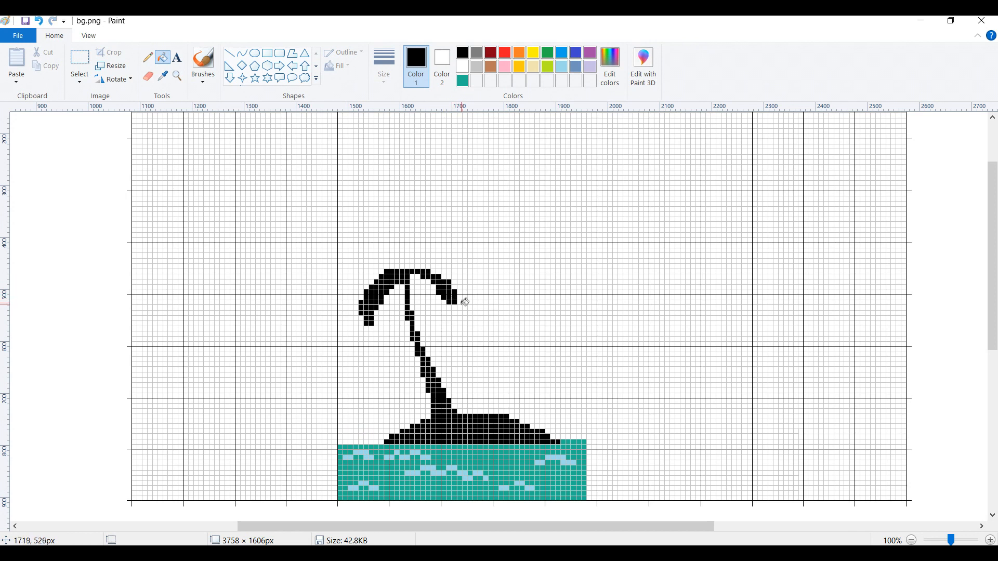
pyautogui.click(449, 307)
pyautogui.click(454, 307)
pyautogui.click(459, 307)
pyautogui.click(454, 313)
pyautogui.click(449, 313)
pyautogui.click(449, 317)
pyautogui.click(454, 317)
# Paint a thin black row along the top of the palm crown, from the trunk out past the right frond
pyautogui.click(408, 266)
pyautogui.click(413, 267)
pyautogui.click(418, 267)
pyautogui.click(423, 266)
pyautogui.click(428, 267)
pyautogui.click(443, 267)
pyautogui.click(449, 266)
pyautogui.click(454, 266)
pyautogui.click(460, 267)
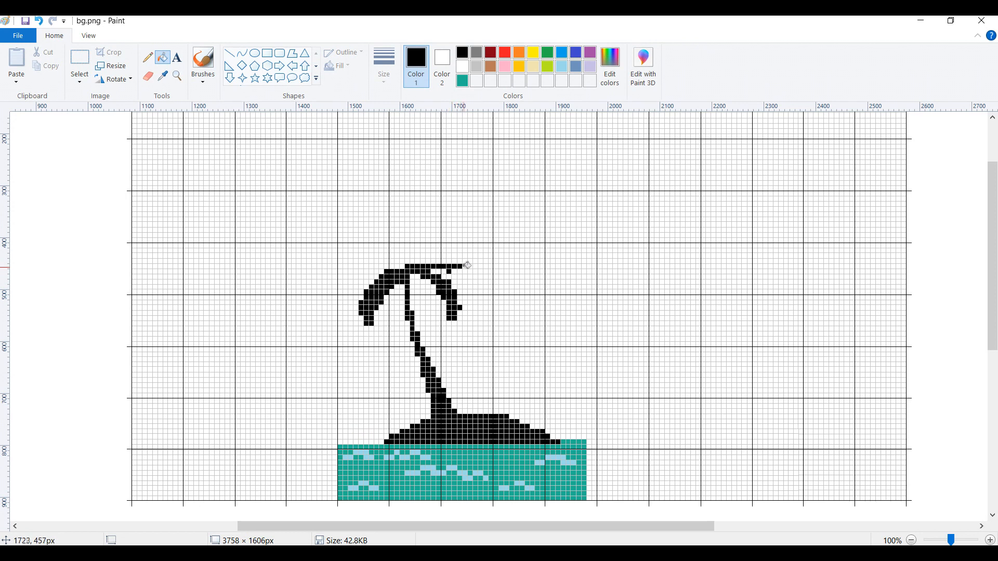
# Shape the drooping tip of the upper right frond in black, stepping down and right over three rows
pyautogui.click(454, 271)
pyautogui.click(460, 272)
pyautogui.click(465, 272)
pyautogui.click(469, 272)
pyautogui.click(469, 277)
pyautogui.click(465, 277)
pyautogui.click(475, 277)
pyautogui.click(475, 282)
pyautogui.click(470, 282)
# Extend the crown's top black row leftward to directly above the outer edge of the lower left frond
pyautogui.click(402, 266)
pyautogui.click(397, 267)
pyautogui.click(392, 267)
pyautogui.click(383, 266)
pyautogui.click(378, 267)
pyautogui.click(372, 266)
pyautogui.click(362, 267)
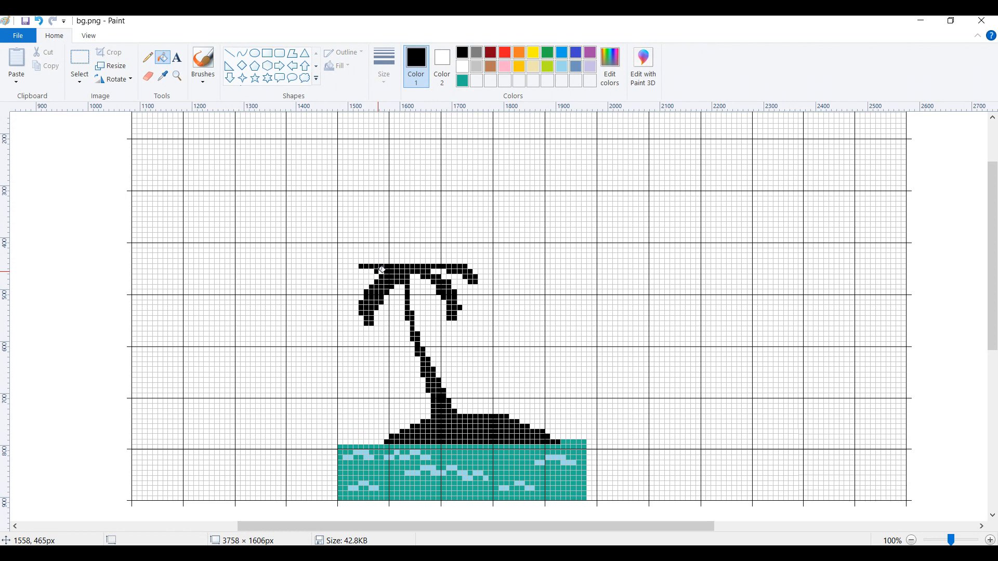
# Outline the lower edge and tip of the upper left frond in black, stepping down and left
pyautogui.click(362, 284)
pyautogui.click(357, 284)
pyautogui.click(353, 290)
pyautogui.hotkey('ctrl', 'z')
pyautogui.click(350, 289)
pyautogui.click(346, 287)
pyautogui.click(341, 291)
pyautogui.click(343, 276)
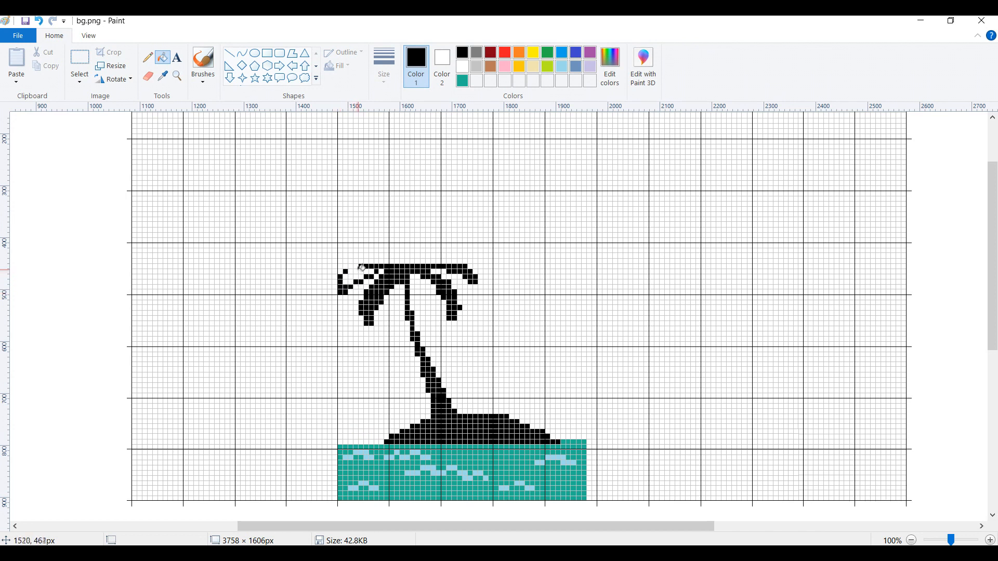
# Fill the upper left frond solid black between its top edge and its drooping tip
pyautogui.click(361, 274)
pyautogui.hotkey('ctrl', 'z')
pyautogui.click(356, 273)
pyautogui.click(353, 274)
pyautogui.hotkey('ctrl', 'z')
pyautogui.click(351, 273)
pyautogui.click(347, 281)
pyautogui.click(345, 278)
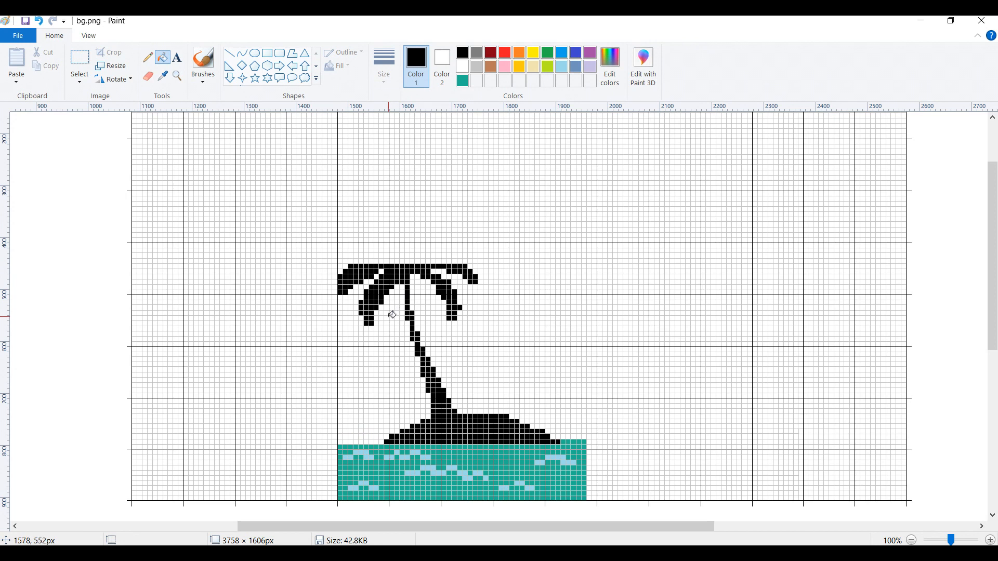
# Add a black row on top of the crown, spanning from the upper left frond to the upper right frond
pyautogui.click(366, 260)
pyautogui.click(371, 261)
pyautogui.click(377, 260)
pyautogui.click(381, 260)
pyautogui.click(387, 261)
pyautogui.click(392, 260)
pyautogui.click(397, 260)
pyautogui.click(402, 261)
pyautogui.click(408, 260)
pyautogui.click(413, 261)
pyautogui.click(418, 260)
pyautogui.click(423, 260)
pyautogui.click(428, 260)
pyautogui.click(446, 260)
pyautogui.hotkey('ctrl', 'z')
pyautogui.click(449, 261)
pyautogui.click(454, 260)
pyautogui.click(459, 261)
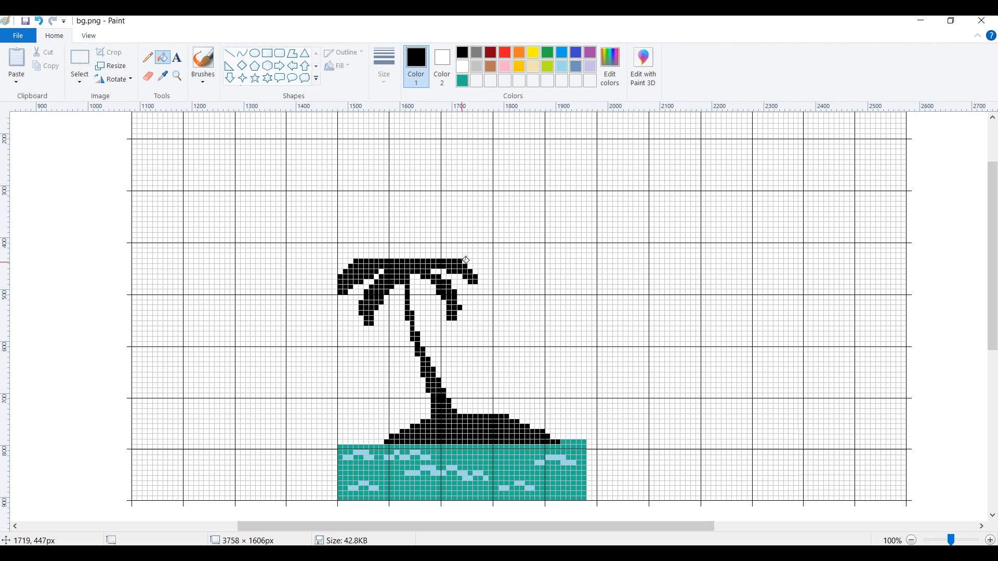
# Add another, shorter black row above the crown, leaving a one-cell gap before the upper right frond
pyautogui.click(449, 256)
pyautogui.click(444, 257)
pyautogui.click(439, 256)
pyautogui.click(424, 255)
pyautogui.click(413, 255)
pyautogui.click(403, 255)
pyautogui.click(392, 256)
pyautogui.click(387, 256)
pyautogui.click(382, 256)
pyautogui.click(376, 256)
pyautogui.click(372, 256)
pyautogui.click(366, 256)
pyautogui.click(361, 256)
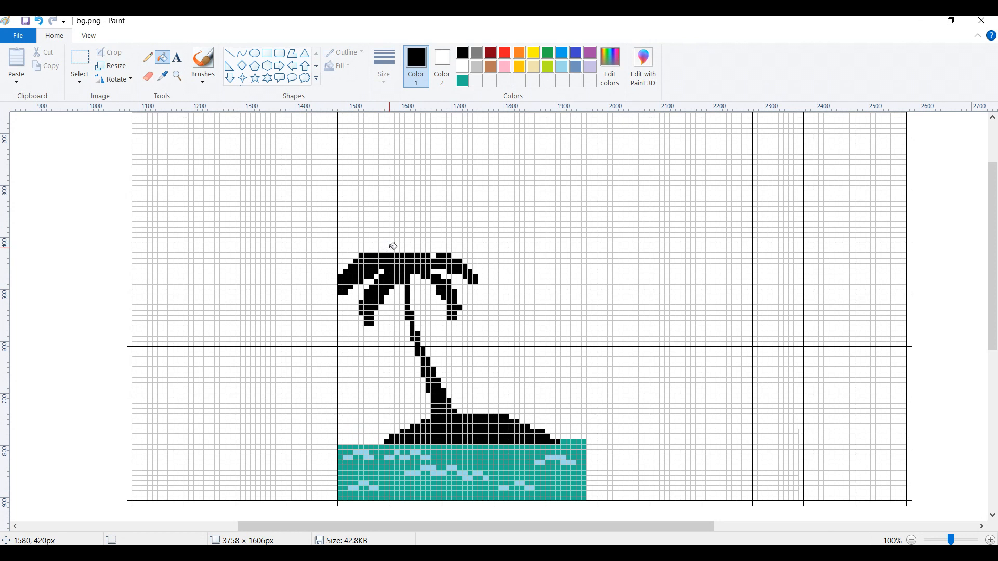
# Add a narrow black row of seven cells centred on top of the crown above the trunk
pyautogui.click(428, 251)
pyautogui.click(423, 251)
pyautogui.click(418, 251)
pyautogui.click(412, 251)
pyautogui.click(407, 251)
pyautogui.click(402, 251)
pyautogui.click(397, 251)
# Start two top fronds with a black row above the crown, extending it outward on the left
pyautogui.click(433, 246)
pyautogui.click(417, 245)
pyautogui.click(391, 245)
pyautogui.click(387, 246)
pyautogui.click(381, 246)
pyautogui.click(375, 246)
# Paint a black row of eight cells extending the top left frond outward
pyautogui.click(402, 240)
pyautogui.click(397, 240)
pyautogui.click(392, 240)
pyautogui.click(387, 240)
pyautogui.click(381, 240)
pyautogui.click(376, 240)
pyautogui.click(372, 240)
pyautogui.click(366, 240)
# Finish the top left frond with an upper black row of seven cells
pyautogui.click(366, 236)
pyautogui.click(371, 235)
pyautogui.click(377, 235)
pyautogui.click(382, 235)
pyautogui.click(386, 235)
pyautogui.click(392, 235)
pyautogui.click(397, 235)
# Paint the top right frond in black with a seven-cell row and a five-cell row above it
pyautogui.click(419, 239)
pyautogui.click(423, 240)
pyautogui.click(428, 240)
pyautogui.click(433, 240)
pyautogui.click(438, 240)
pyautogui.click(443, 240)
pyautogui.click(448, 240)
pyautogui.click(444, 235)
pyautogui.click(439, 234)
pyautogui.click(434, 235)
pyautogui.click(428, 235)
pyautogui.click(423, 234)
# Start a second palm trunk on the island's right side with black rows of three, three and two cells
pyautogui.click(506, 412)
pyautogui.click(501, 412)
pyautogui.click(495, 412)
pyautogui.click(501, 406)
pyautogui.click(506, 407)
pyautogui.click(511, 407)
pyautogui.click(501, 401)
pyautogui.click(506, 402)
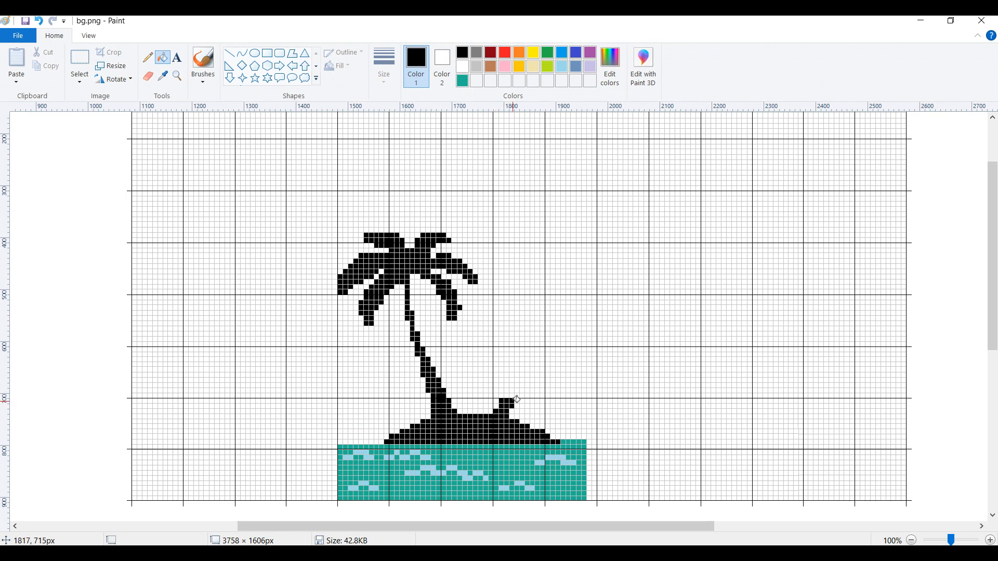
# Extend the second trunk upward in black, tapering to one cell wide and leaning right
pyautogui.click(506, 396)
pyautogui.click(506, 391)
pyautogui.click(511, 396)
pyautogui.click(512, 391)
pyautogui.click(512, 386)
pyautogui.click(512, 380)
pyautogui.click(517, 375)
pyautogui.click(517, 370)
pyautogui.click(517, 365)
pyautogui.click(523, 365)
pyautogui.click(522, 359)
pyautogui.click(522, 354)
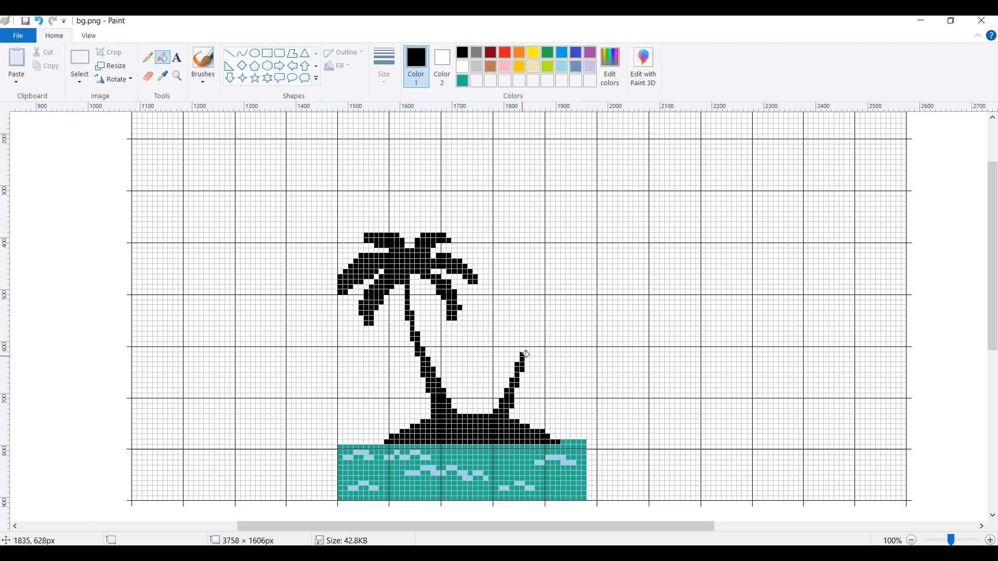
# Continue the second trunk with a straight black column of seven cells
pyautogui.click(528, 351)
pyautogui.click(527, 346)
pyautogui.click(527, 341)
pyautogui.click(528, 335)
pyautogui.click(527, 330)
pyautogui.click(527, 325)
pyautogui.click(527, 320)
# Widen the second trunk's top into a black row of seven cells, three on each side of the trunk
pyautogui.click(522, 318)
pyautogui.click(517, 318)
pyautogui.click(512, 318)
pyautogui.click(532, 318)
pyautogui.click(538, 318)
pyautogui.click(544, 318)
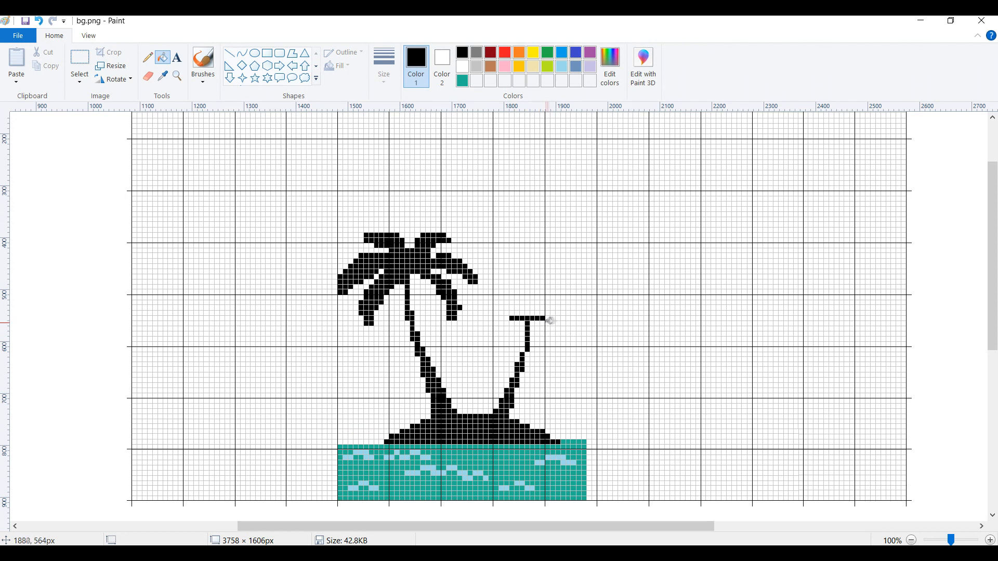
# Fill a stepped black frond curving outward and down from the right end of the second palm's crown row
pyautogui.click(547, 329)
pyautogui.click(552, 328)
pyautogui.click(558, 329)
pyautogui.click(553, 333)
pyautogui.click(558, 334)
pyautogui.click(558, 339)
pyautogui.click(563, 338)
pyautogui.click(559, 344)
pyautogui.click(563, 350)
pyautogui.click(563, 355)
pyautogui.click(564, 360)
# Fill a stepped black frond curving outward and down from the left end of the second palm's crown row
pyautogui.click(507, 324)
pyautogui.click(501, 323)
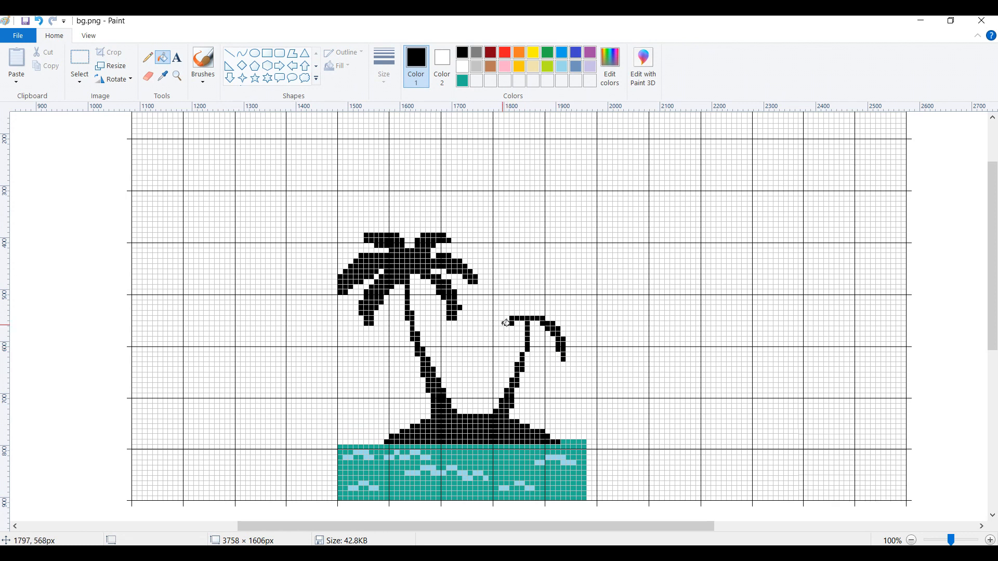
pyautogui.click(507, 328)
pyautogui.click(502, 328)
pyautogui.click(496, 328)
pyautogui.click(501, 334)
pyautogui.click(496, 334)
pyautogui.click(491, 333)
pyautogui.click(491, 339)
pyautogui.click(491, 344)
pyautogui.click(491, 349)
pyautogui.click(491, 355)
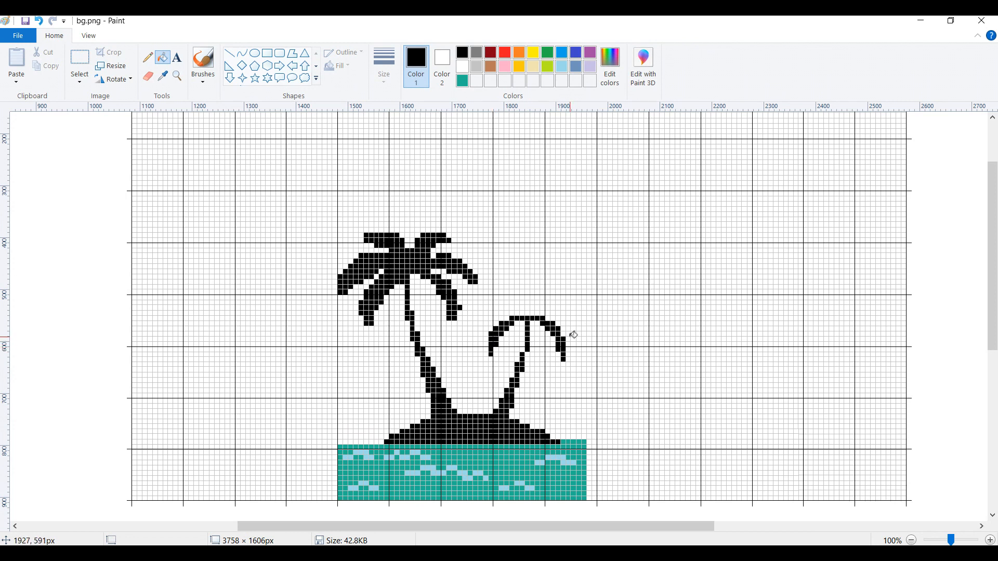
# Fill a second black row directly above the second palm's crown row, reaching past its left end
pyautogui.click(543, 313)
pyautogui.click(537, 313)
pyautogui.click(532, 313)
pyautogui.click(527, 313)
pyautogui.click(521, 313)
pyautogui.click(516, 312)
pyautogui.click(511, 313)
pyautogui.click(506, 313)
# Extend the second palm's upper crown row in black with short drooping tips at both outer ends
pyautogui.click(490, 313)
pyautogui.click(485, 314)
pyautogui.click(476, 317)
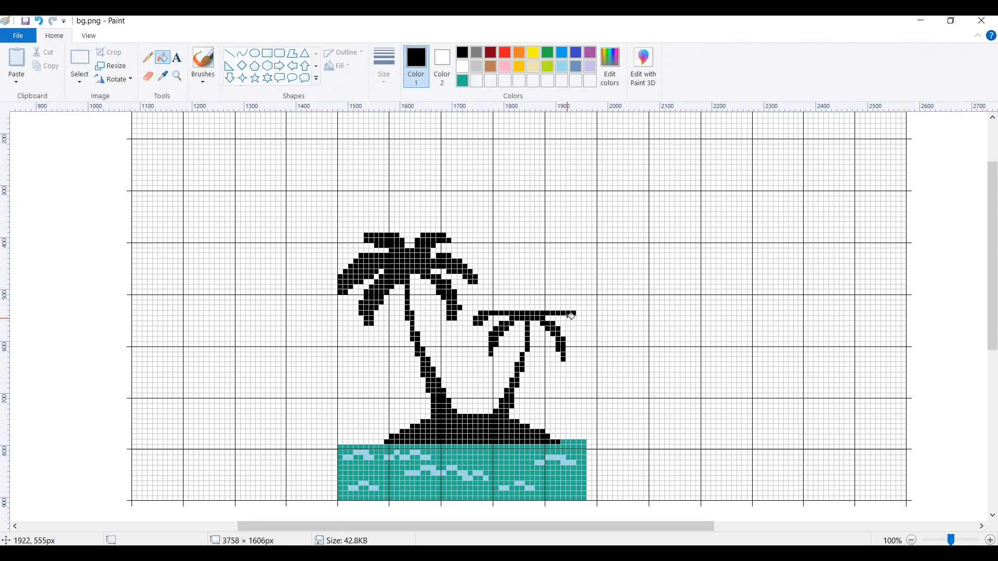
pyautogui.click(581, 318)
pyautogui.click(577, 328)
# Thicken the second palm's crown with a black row above the long one, slightly shorter at both ends
pyautogui.click(486, 307)
pyautogui.click(490, 308)
pyautogui.click(496, 308)
pyautogui.click(520, 307)
pyautogui.click(531, 307)
pyautogui.click(546, 308)
pyautogui.click(551, 308)
pyautogui.click(556, 307)
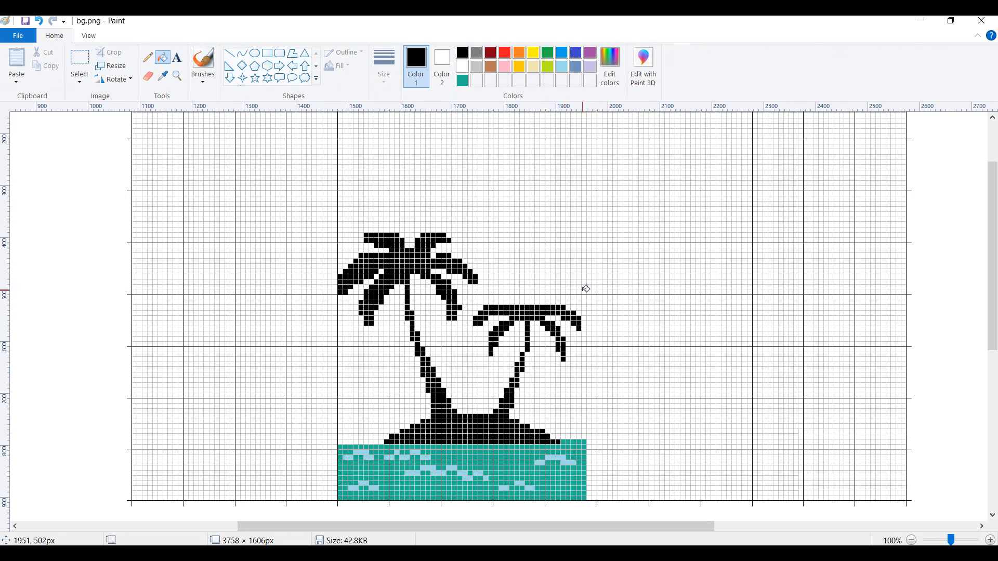
# Add black cells on top of the second palm's crown at its left and centre, undoing one misplaced fill
pyautogui.click(495, 303)
pyautogui.click(501, 303)
pyautogui.click(521, 299)
pyautogui.hotkey('ctrl', 'z')
pyautogui.click(520, 301)
# Fill a stepped black frond rising from the second palm's crown to the right, ending in a flat tip
pyautogui.click(533, 303)
pyautogui.click(537, 303)
pyautogui.click(537, 298)
pyautogui.click(543, 298)
pyautogui.click(547, 298)
pyautogui.click(547, 292)
pyautogui.click(553, 292)
pyautogui.click(558, 292)
pyautogui.click(563, 293)
# Fill a two-cell-thick black frond rising in steps from the second palm's crown to the left
pyautogui.click(521, 298)
pyautogui.click(517, 297)
pyautogui.click(512, 297)
pyautogui.click(516, 292)
pyautogui.click(511, 293)
pyautogui.click(506, 292)
pyautogui.click(501, 292)
pyautogui.click(496, 292)
pyautogui.click(501, 287)
pyautogui.click(496, 286)
pyautogui.click(506, 287)
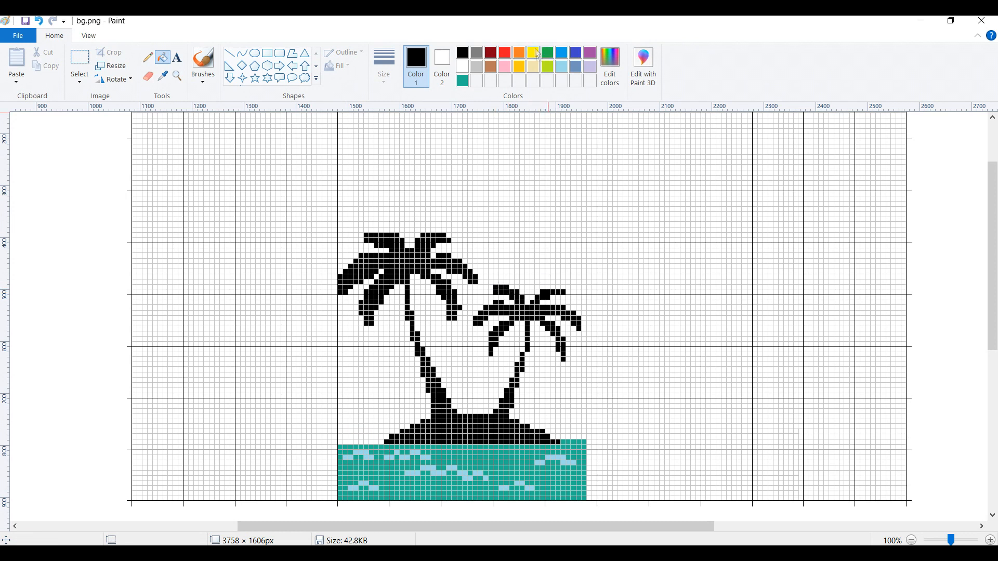
# Switch the fill colour to yellow and start a sun with a horizontal row right of the first palm's crown
pyautogui.click(536, 51)
pyautogui.click(433, 255)
pyautogui.click(454, 255)
pyautogui.click(459, 255)
pyautogui.click(464, 255)
pyautogui.click(469, 255)
pyautogui.click(478, 255)
pyautogui.click(482, 255)
pyautogui.click(490, 256)
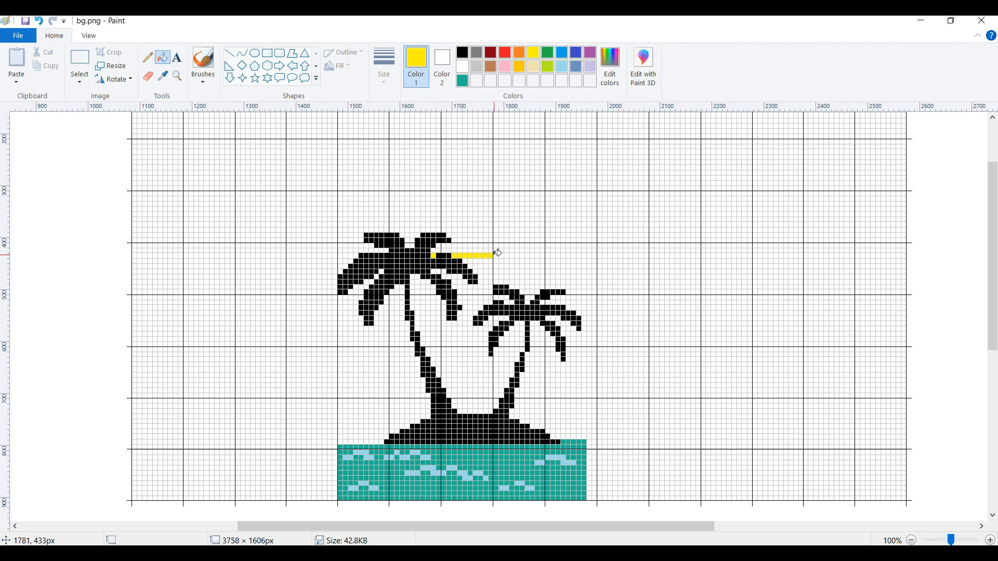
pyautogui.click(501, 254)
# Fill the sun's second row in yellow up to its right edge, one cell beyond the top row
pyautogui.click(491, 260)
pyautogui.click(496, 261)
pyautogui.click(501, 261)
pyautogui.click(506, 261)
pyautogui.click(511, 261)
pyautogui.click(516, 262)
# Fill the sun's third row in yellow from its right edge back to the first palm's right frond
pyautogui.click(516, 265)
pyautogui.click(512, 266)
pyautogui.click(506, 266)
pyautogui.click(501, 266)
pyautogui.click(496, 266)
pyautogui.click(491, 266)
pyautogui.click(486, 266)
pyautogui.click(480, 266)
# Fill the sun's fourth and fifth rows in yellow, stepping the right edge outward on each row
pyautogui.click(495, 271)
pyautogui.click(501, 271)
pyautogui.click(506, 270)
pyautogui.click(522, 270)
pyautogui.click(527, 271)
pyautogui.click(533, 276)
pyautogui.click(527, 276)
pyautogui.click(522, 276)
pyautogui.click(517, 276)
pyautogui.click(512, 276)
pyautogui.click(507, 276)
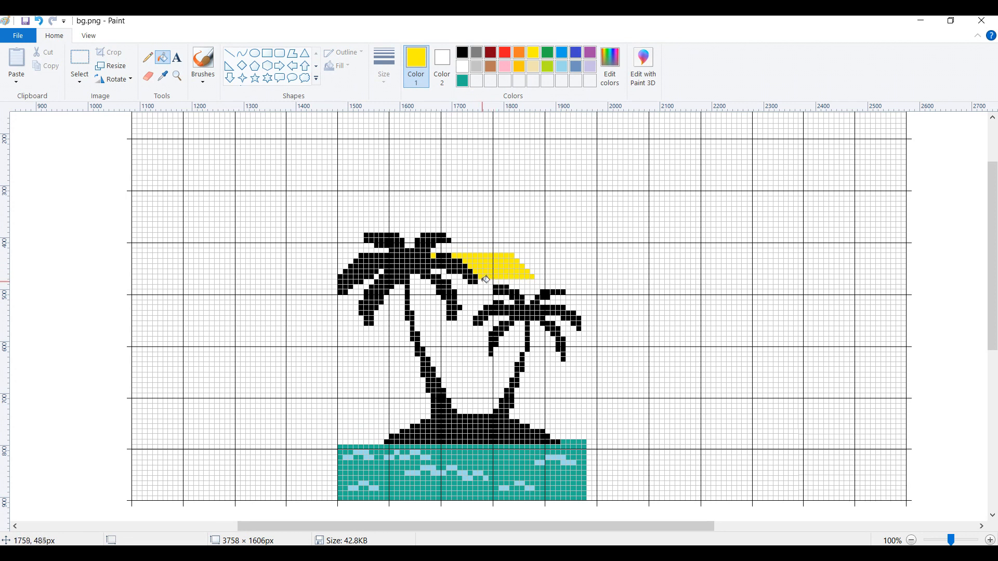
# Fill the gaps between the first palm's right fronds and beside its trunk top with yellow
pyautogui.click(444, 272)
pyautogui.click(439, 271)
pyautogui.click(433, 272)
pyautogui.click(444, 277)
pyautogui.click(449, 276)
pyautogui.click(454, 277)
pyautogui.click(413, 277)
pyautogui.click(418, 272)
pyautogui.click(412, 282)
pyautogui.click(418, 281)
pyautogui.click(424, 282)
# Fill the sun's sixth row in yellow from the first palm's fronds to the right edge, undoing a stray fill
pyautogui.click(460, 281)
pyautogui.click(465, 283)
pyautogui.click(480, 282)
pyautogui.click(485, 283)
pyautogui.click(490, 282)
pyautogui.click(496, 282)
pyautogui.click(501, 282)
pyautogui.click(522, 283)
pyautogui.click(527, 283)
pyautogui.click(532, 282)
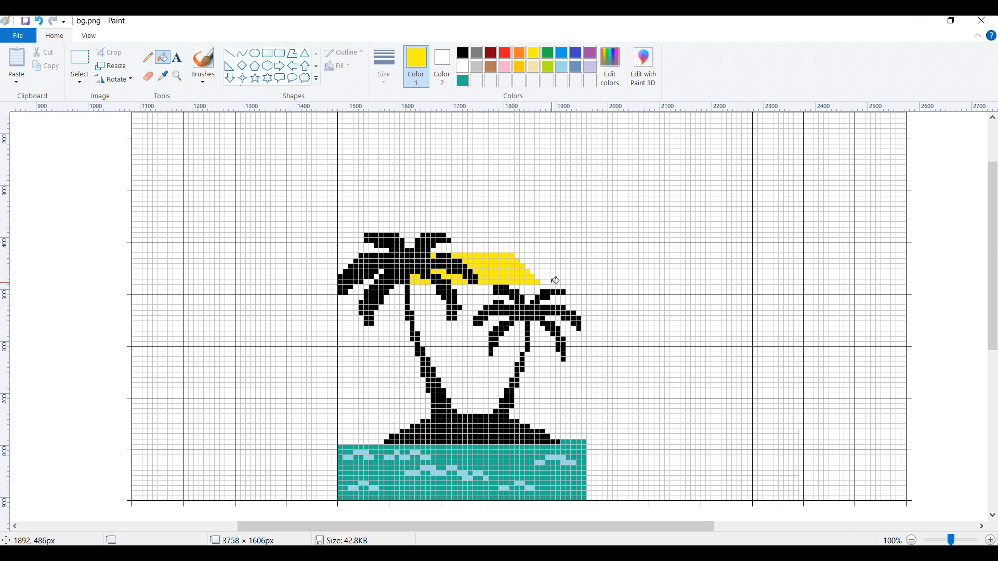
pyautogui.hotkey('ctrl', 'z')
# Extend the sun in yellow down between the second palm's two upper fronds to its crown
pyautogui.click(531, 287)
pyautogui.click(527, 287)
pyautogui.click(522, 286)
pyautogui.click(516, 287)
pyautogui.click(511, 287)
pyautogui.click(532, 297)
pyautogui.click(527, 298)
pyautogui.click(527, 303)
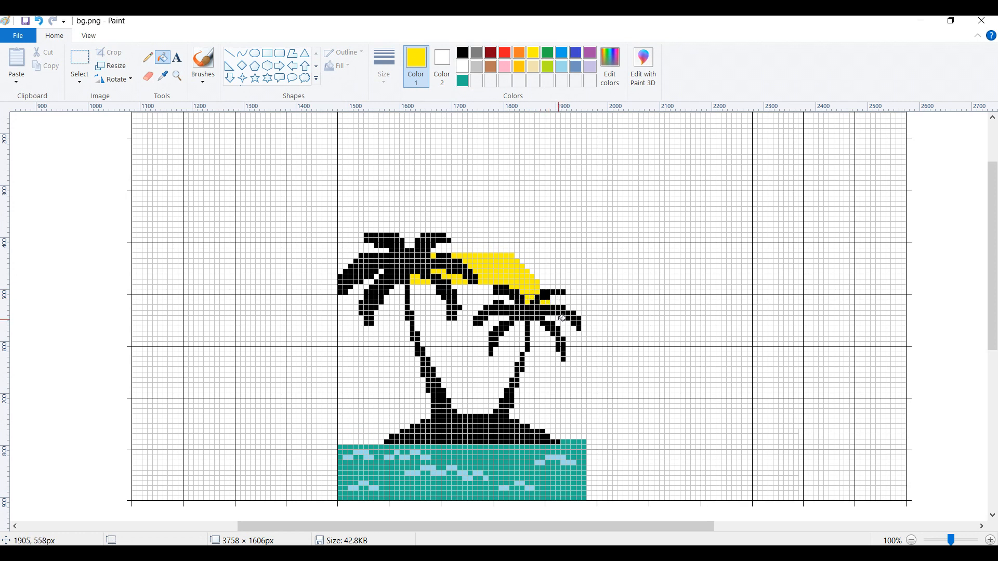
# Fill a yellow cell under the second palm's right frond and the sun's seventh row between the two palms
pyautogui.click(551, 317)
pyautogui.click(490, 292)
pyautogui.click(490, 288)
pyautogui.click(485, 288)
pyautogui.click(480, 287)
pyautogui.click(475, 287)
pyautogui.click(470, 288)
pyautogui.click(464, 288)
pyautogui.click(459, 287)
# Fill remaining yellow sun cells between the palms and beside the first trunk, undoing the last misplaced fill
pyautogui.scroll(3, 474, 293)
pyautogui.click(476, 374)
pyautogui.moveTo(991, 281); pyautogui.dragTo(991, 322)
pyautogui.click(480, 288)
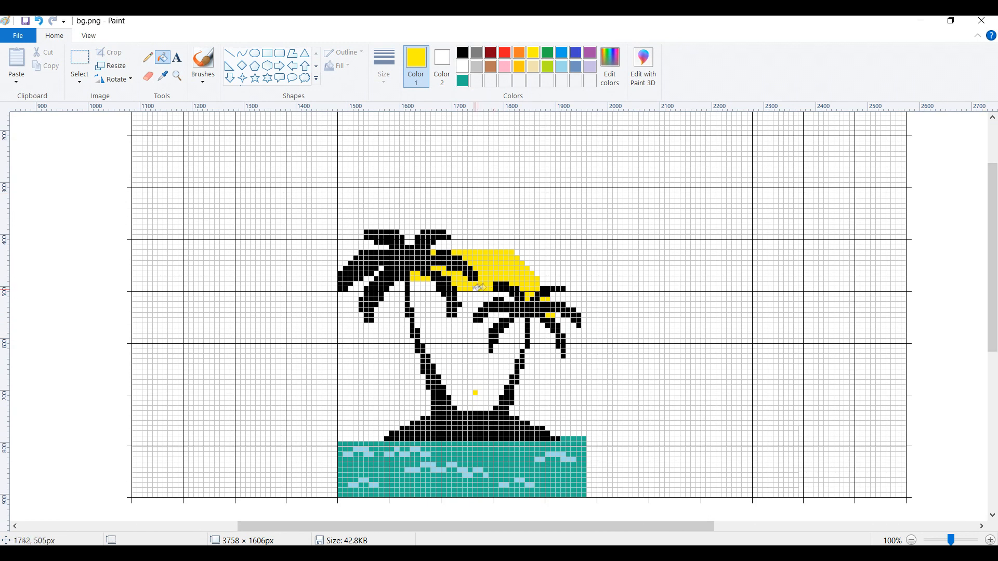
pyautogui.click(418, 287)
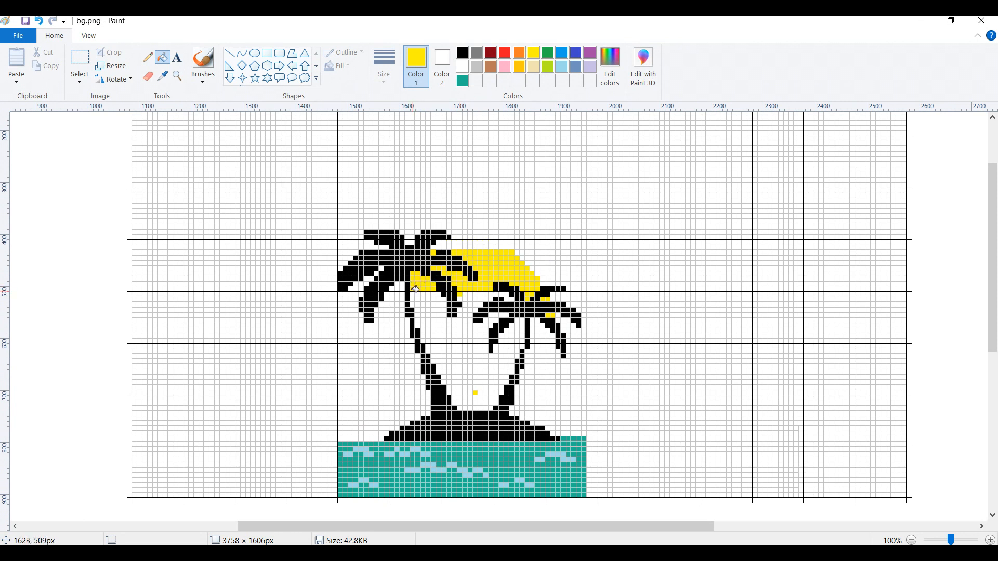
pyautogui.hotkey('ctrl', 'z')
# Fill the sun's left edge in yellow as a stepped vertical column just left of the first palm's trunk
pyautogui.click(402, 304)
pyautogui.click(402, 310)
pyautogui.click(397, 310)
pyautogui.click(398, 315)
pyautogui.click(397, 320)
pyautogui.click(397, 325)
pyautogui.click(397, 330)
pyautogui.click(397, 338)
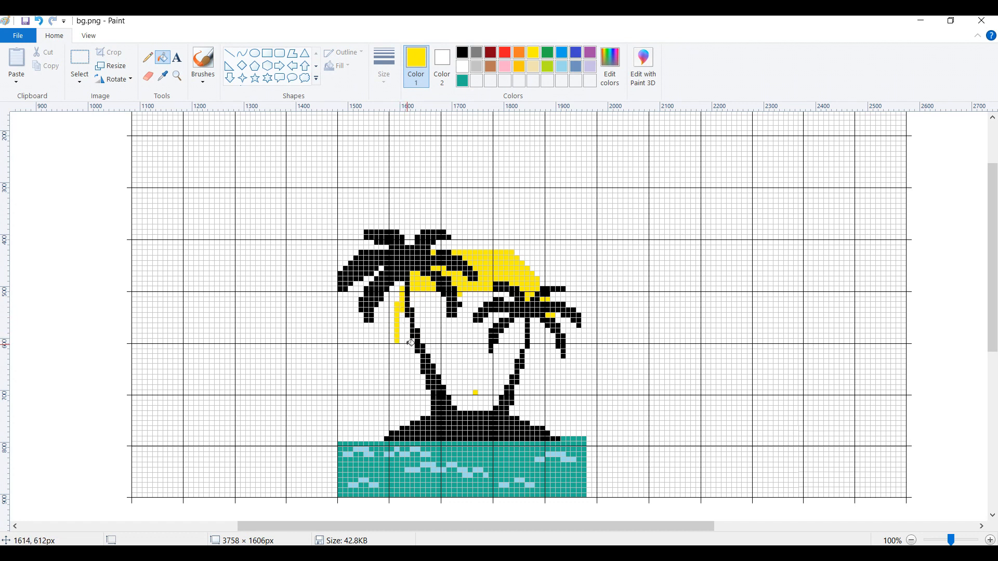
# Outline the sun's lower-left curve in yellow as stepped cells from the left edge down to the first palm's trunk
pyautogui.click(402, 323)
pyautogui.click(403, 328)
pyautogui.click(397, 346)
pyautogui.click(402, 356)
pyautogui.click(402, 361)
pyautogui.scroll(-2, 412, 371)
pyautogui.click(407, 269)
pyautogui.click(407, 265)
pyautogui.click(412, 276)
pyautogui.click(418, 281)
pyautogui.click(422, 286)
# Fill the upper white cells between the sun's left edge and the first palm's trunk in yellow
pyautogui.click(403, 213)
pyautogui.click(407, 219)
pyautogui.click(402, 223)
pyautogui.click(406, 229)
pyautogui.click(403, 234)
pyautogui.click(412, 244)
pyautogui.click(412, 249)
pyautogui.click(408, 244)
pyautogui.click(403, 244)
pyautogui.click(403, 250)
pyautogui.click(408, 254)
# Fill the remaining white cells of the sun's lower-left part beside the first palm's trunk in yellow
pyautogui.click(409, 259)
pyautogui.click(417, 255)
pyautogui.click(417, 259)
pyautogui.click(418, 265)
pyautogui.click(413, 266)
pyautogui.click(413, 270)
pyautogui.click(418, 270)
pyautogui.click(418, 276)
pyautogui.click(423, 275)
pyautogui.click(423, 281)
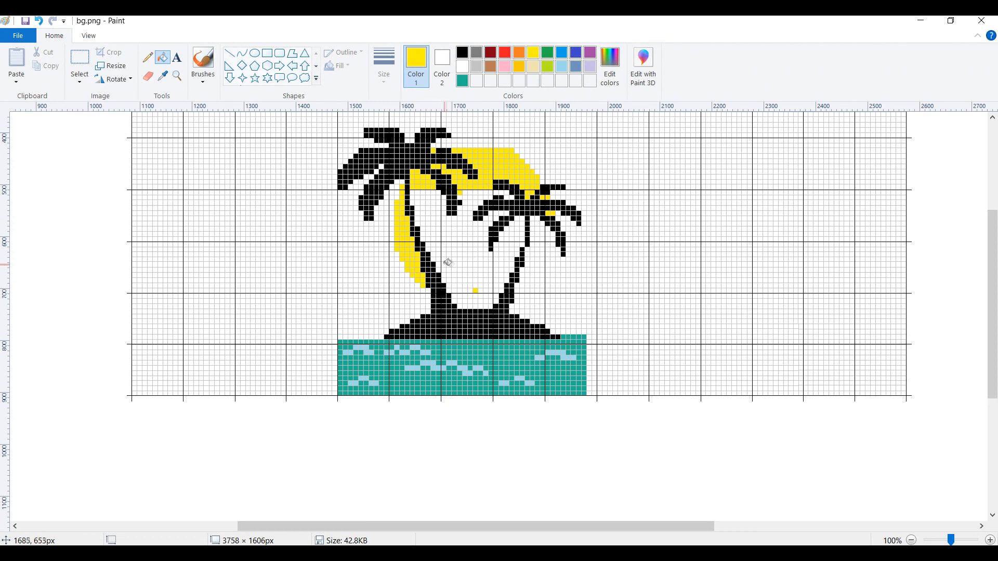
# Extend the sun's bottom row in yellow across the gap between the two palm trunks
pyautogui.click(450, 290)
pyautogui.click(455, 290)
pyautogui.click(460, 290)
pyautogui.click(465, 290)
pyautogui.click(471, 290)
pyautogui.click(501, 291)
# Fill the two rows above the sun's bottom row in yellow, starting beside the second palm's trunk
pyautogui.click(506, 280)
pyautogui.click(501, 280)
pyautogui.click(500, 285)
pyautogui.click(497, 285)
pyautogui.click(497, 280)
pyautogui.click(490, 283)
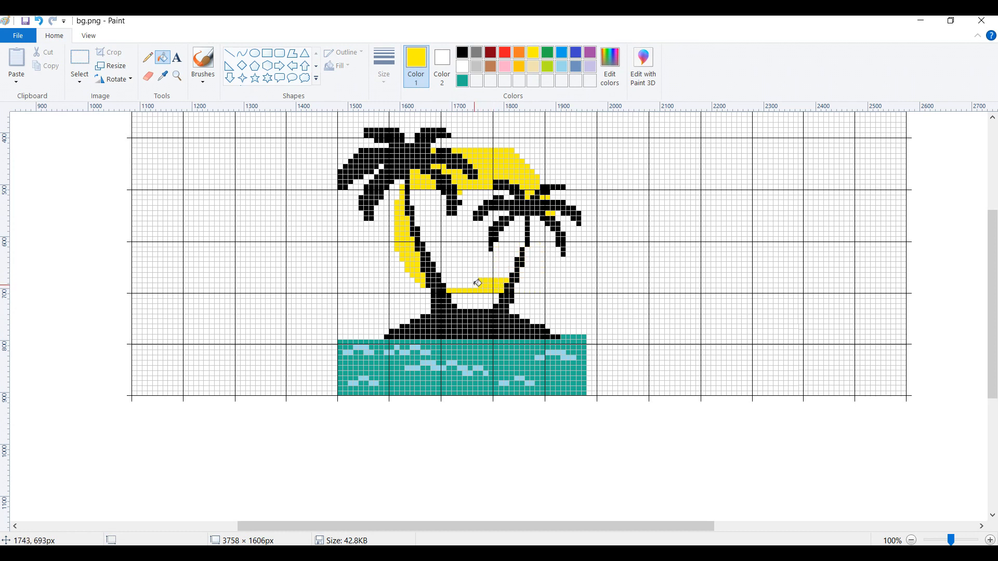
# Continue the same two sun rows in yellow across to the first palm's trunk
pyautogui.click(465, 285)
pyautogui.click(464, 281)
pyautogui.click(460, 280)
pyautogui.click(459, 286)
pyautogui.click(455, 285)
pyautogui.click(455, 280)
pyautogui.click(450, 280)
pyautogui.click(450, 285)
# Add another yellow row on top of the filled bottom part of the sun between the trunks
pyautogui.click(465, 275)
pyautogui.click(470, 276)
pyautogui.click(475, 275)
pyautogui.click(480, 275)
pyautogui.click(486, 275)
pyautogui.click(491, 275)
pyautogui.click(496, 275)
pyautogui.click(501, 275)
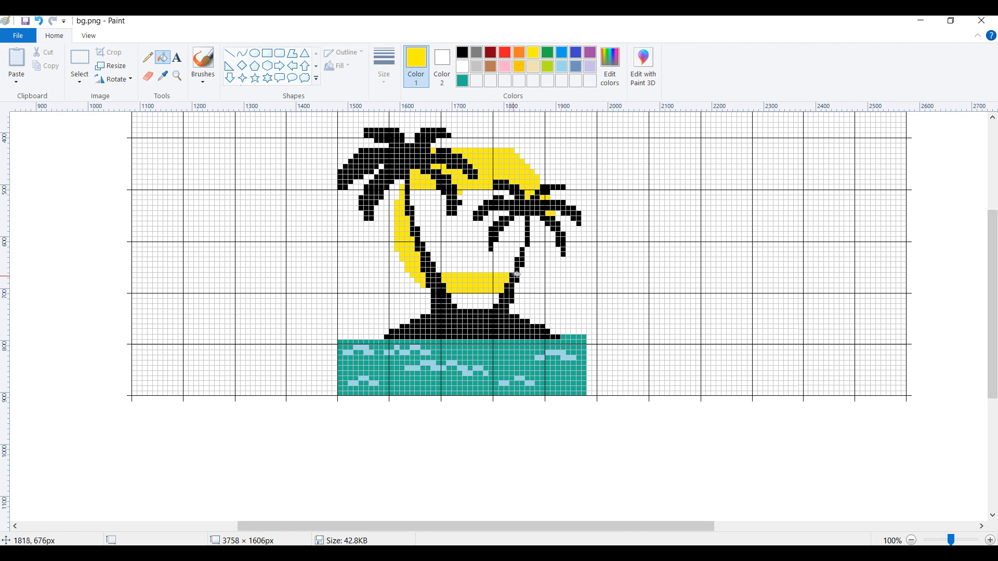
# Outline the sun's lower-right curve in yellow from the second palm's trunk up to its right fronds
pyautogui.click(518, 287)
pyautogui.click(528, 280)
pyautogui.click(534, 269)
pyautogui.click(543, 223)
pyautogui.click(549, 236)
pyautogui.click(542, 254)
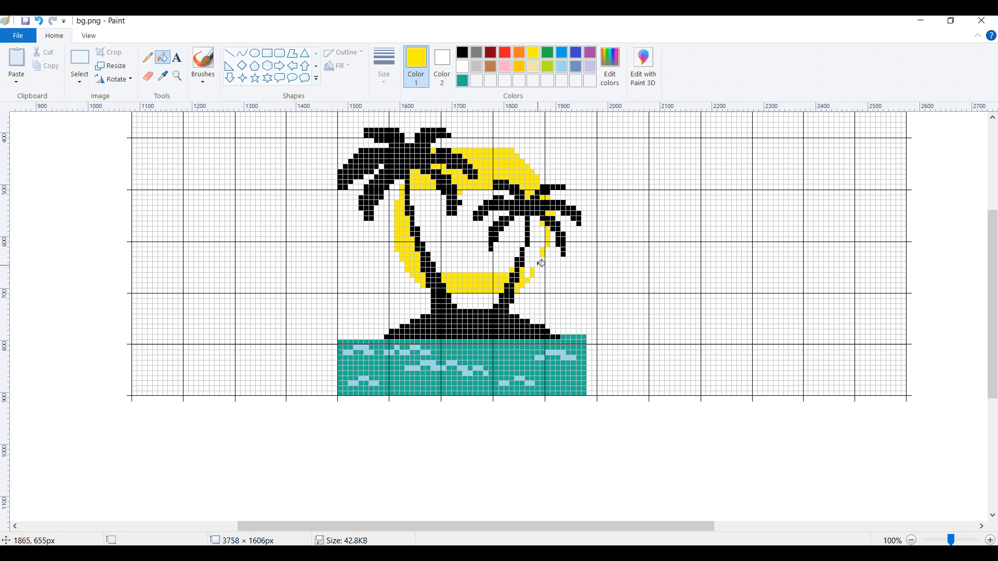
# Fill the sun area between the second palm's trunk and the right outline in yellow, undoing the misplaced fill
pyautogui.click(541, 225)
pyautogui.hotkey('ctrl', 'z')
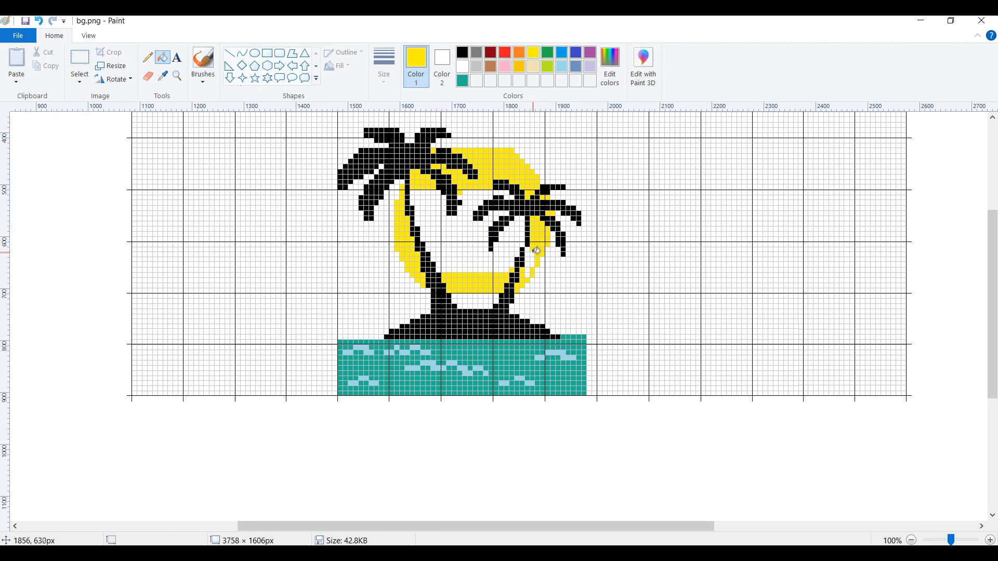
pyautogui.click(530, 267)
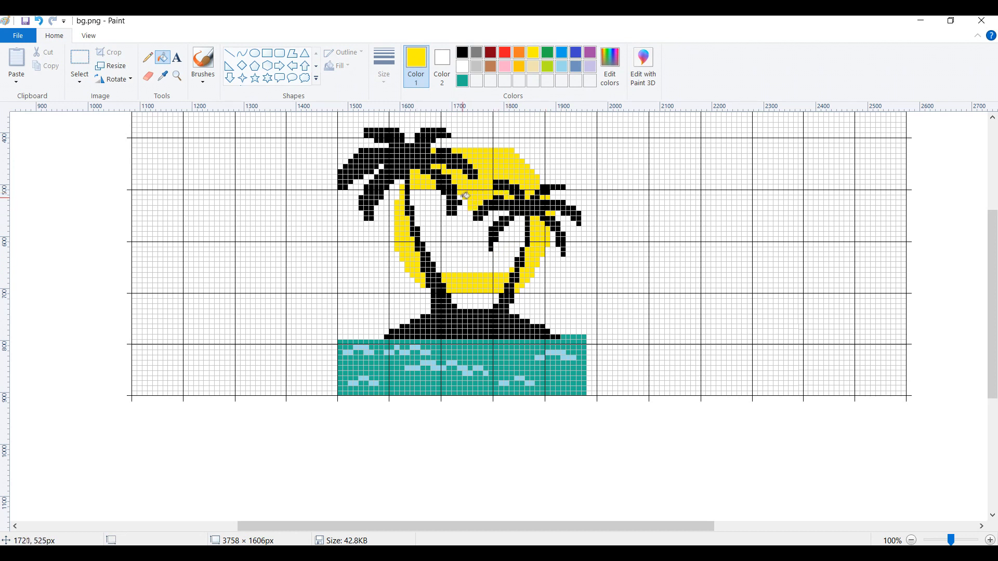
# Fill the remaining white middle of the sun between the two palm trunks in yellow
pyautogui.click(469, 216)
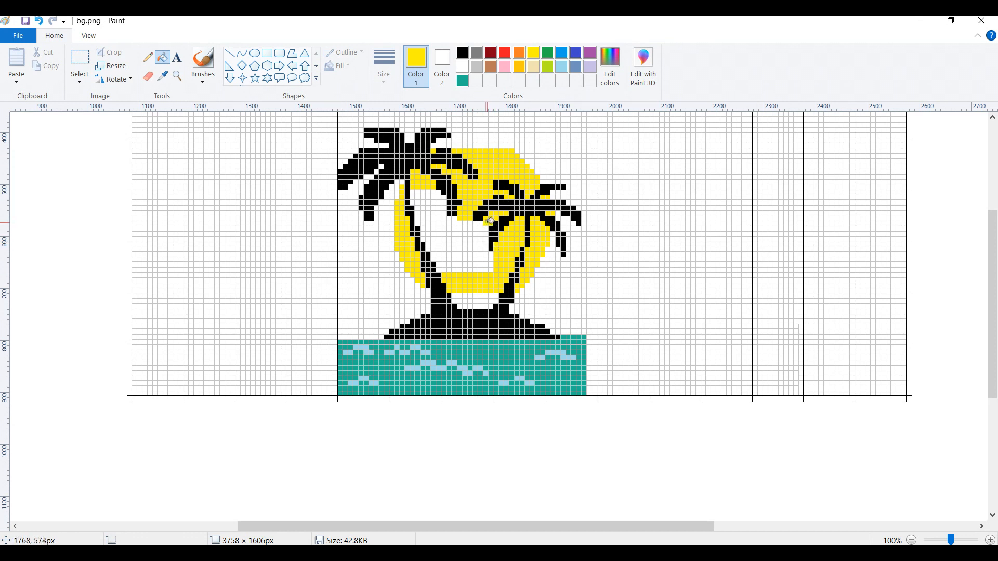
pyautogui.click(465, 221)
pyautogui.click(465, 224)
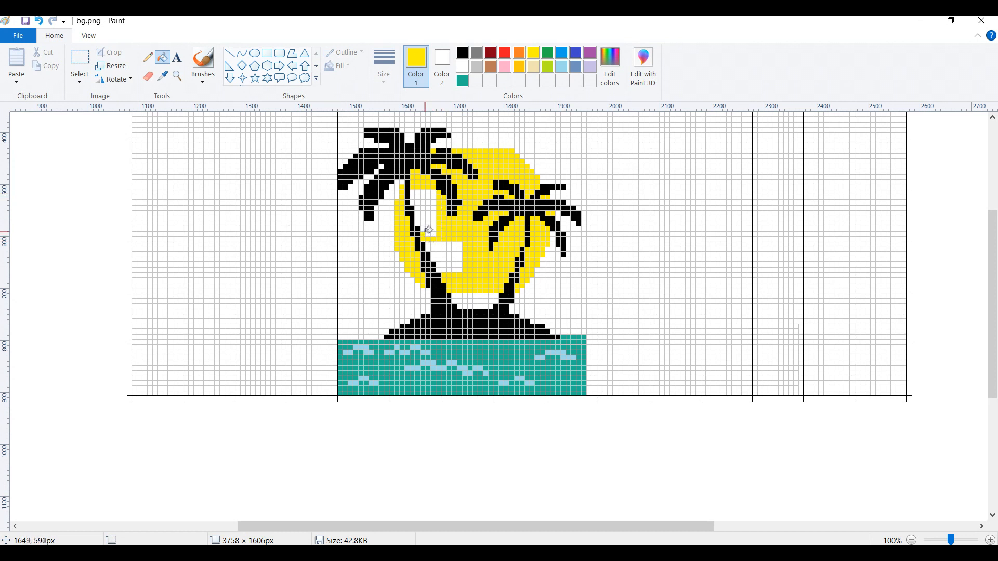
pyautogui.click(419, 197)
pyautogui.click(442, 264)
pyautogui.click(436, 252)
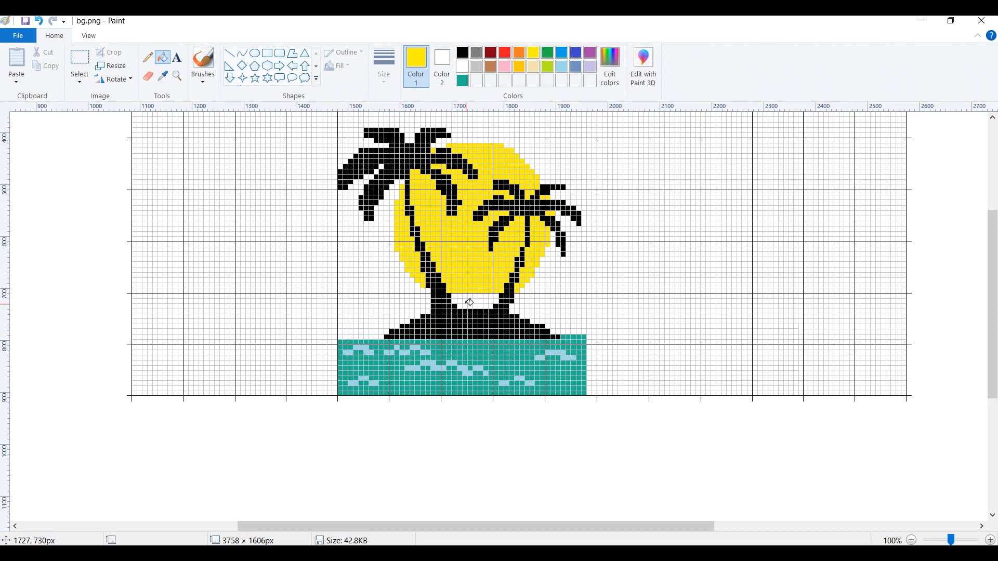
# Paint an orange column of cells along the water's left edge, from its bottom row up to the waterline
pyautogui.click(335, 393)
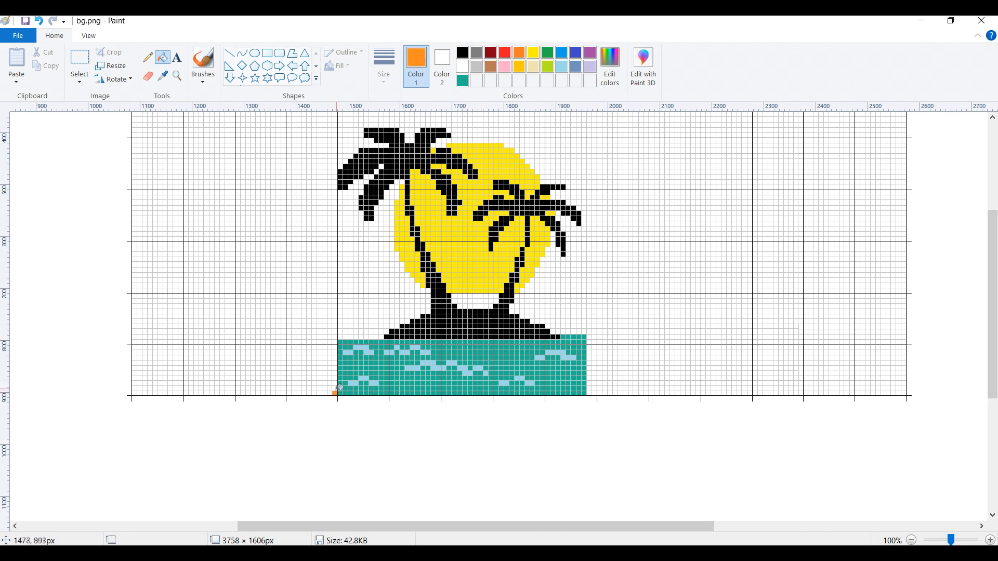
pyautogui.click(334, 388)
pyautogui.click(334, 383)
pyautogui.click(335, 378)
pyautogui.click(334, 373)
pyautogui.click(335, 368)
pyautogui.click(335, 362)
pyautogui.click(335, 357)
pyautogui.click(335, 352)
pyautogui.click(335, 346)
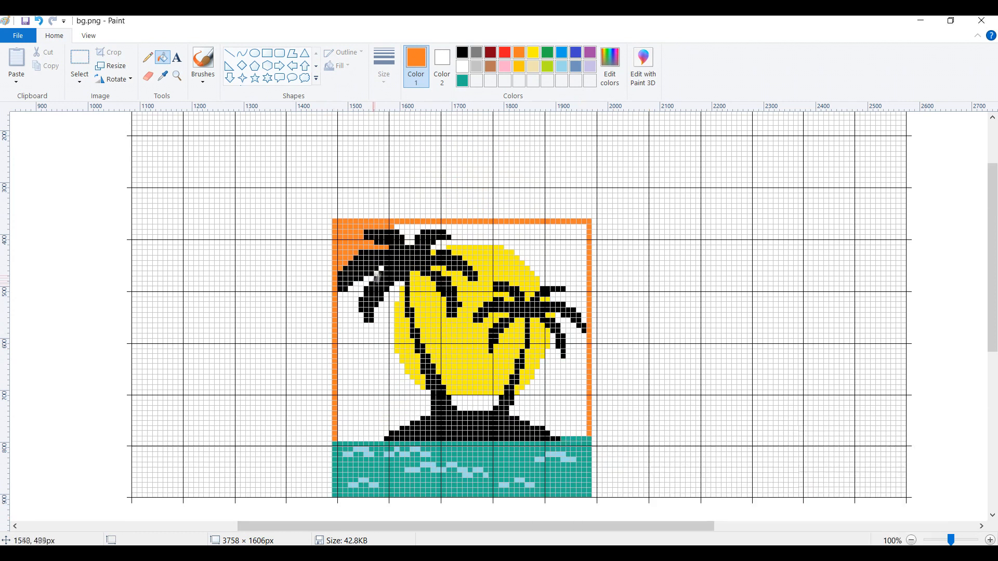
# Fill orange sky cells between the first palm's left fronds and in the row below the outermost frond's tip
pyautogui.click(371, 278)
pyautogui.click(366, 280)
pyautogui.click(351, 289)
pyautogui.click(340, 294)
pyautogui.click(345, 294)
pyautogui.click(358, 295)
pyautogui.click(351, 294)
# Fill more orange sky cells below the outermost left frond of the first palm, undoing the one misplaced fill
pyautogui.click(356, 300)
pyautogui.click(356, 304)
pyautogui.click(356, 309)
pyautogui.click(350, 309)
pyautogui.click(345, 302)
pyautogui.hotkey('ctrl', 'z')
pyautogui.click(350, 299)
pyautogui.click(345, 299)
pyautogui.click(340, 300)
pyautogui.click(343, 304)
pyautogui.hotkey('ctrl', 'a')
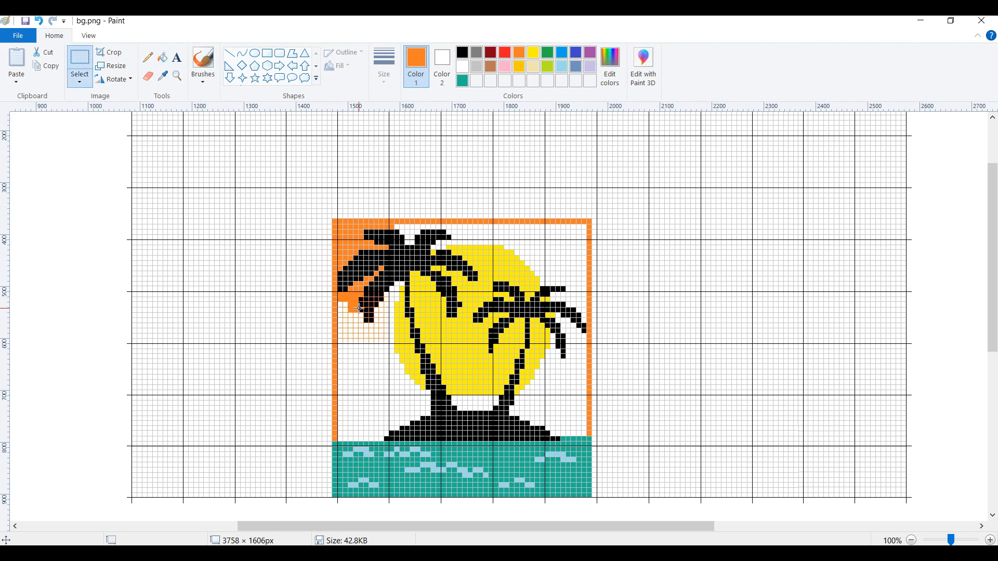
pyautogui.hotkey('ctrl', 'z')
pyautogui.click(159, 58)
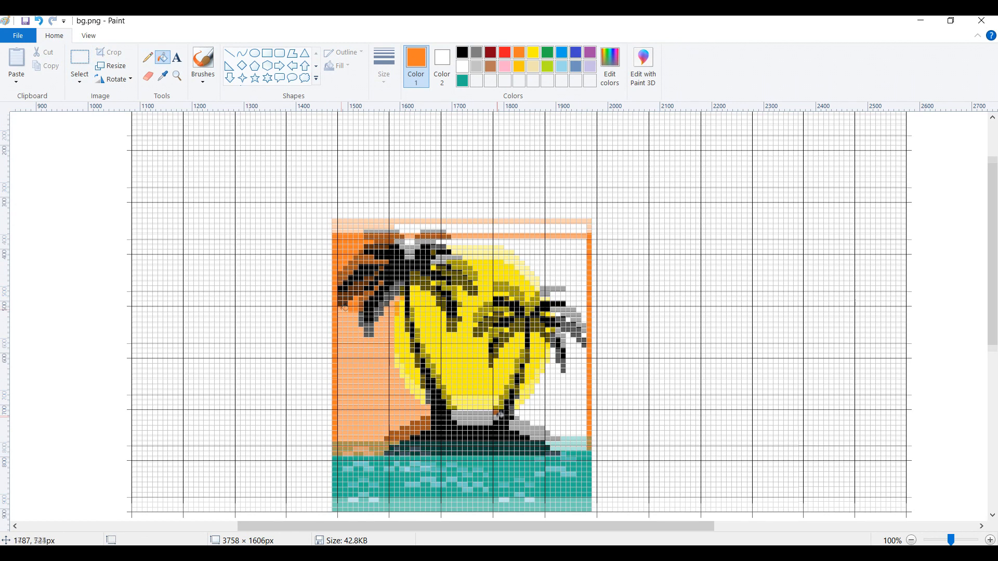
# Fill the lowest cells of the gap between the two trunks, just above the island, in orange
pyautogui.click(492, 415)
pyautogui.click(491, 420)
pyautogui.click(484, 421)
pyautogui.click(477, 421)
pyautogui.click(471, 422)
pyautogui.click(465, 422)
pyautogui.click(460, 423)
# Fill the rest of the gap between the trunks, directly beneath the sun, in orange
pyautogui.click(459, 418)
pyautogui.click(459, 412)
pyautogui.click(455, 415)
pyautogui.click(465, 412)
pyautogui.click(470, 412)
pyautogui.click(471, 418)
pyautogui.click(474, 416)
pyautogui.click(487, 415)
# Fill orange sky cells around the second palm's drooping right frond beside the sun, undoing the one misplaced fill
pyautogui.click(553, 358)
pyautogui.click(553, 365)
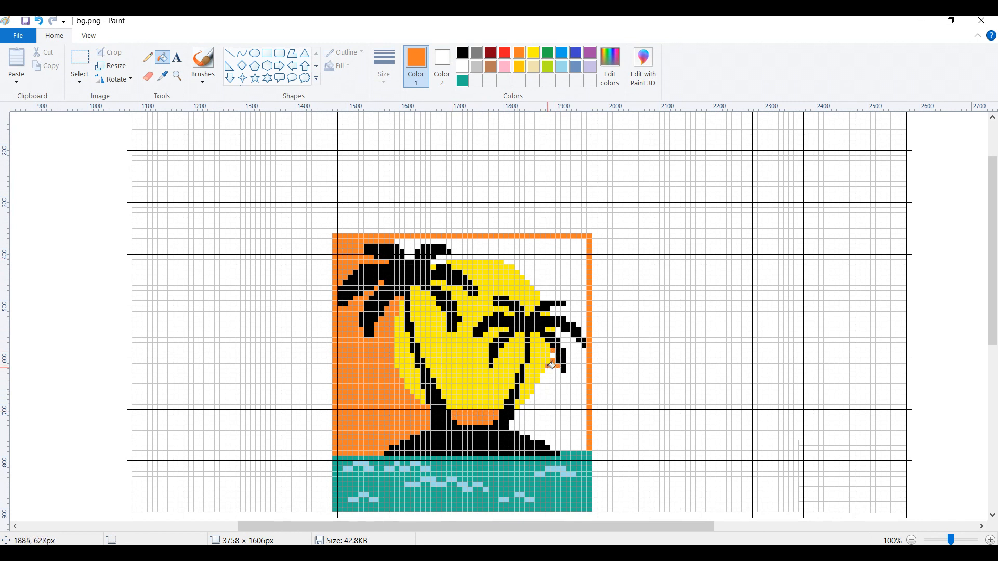
pyautogui.click(560, 374)
pyautogui.click(547, 379)
pyautogui.click(552, 380)
pyautogui.click(558, 380)
pyautogui.click(555, 358)
pyautogui.hotkey('ctrl', 'z')
pyautogui.click(554, 356)
pyautogui.click(562, 378)
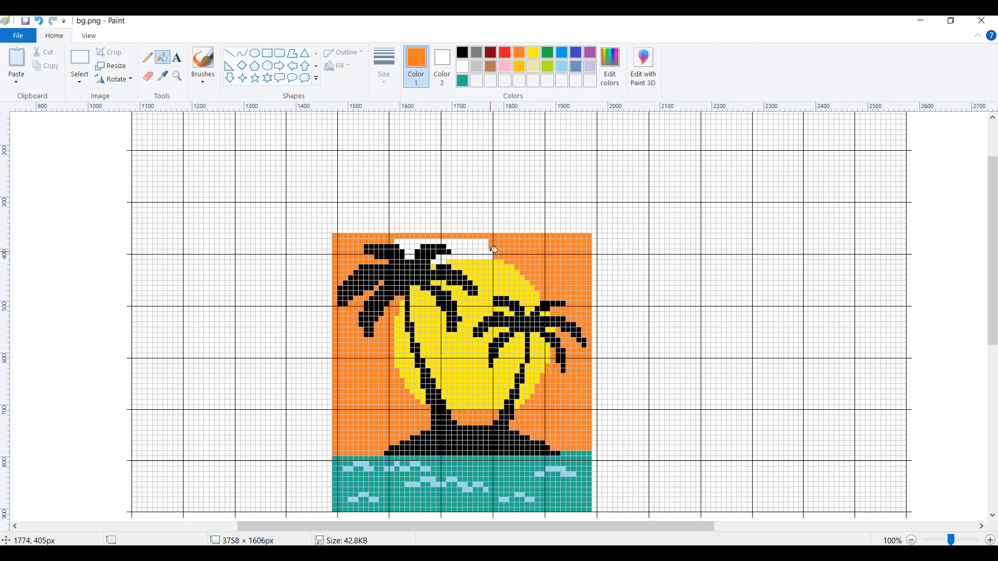
# Fill the lowest row of white sky cells along the sun's top edge toward the first palm in orange, undoing the one misplaced fill
pyautogui.click(491, 257)
pyautogui.click(485, 257)
pyautogui.click(482, 255)
pyautogui.hotkey('ctrl', 'z')
pyautogui.click(480, 257)
pyautogui.click(475, 257)
pyautogui.click(470, 257)
pyautogui.click(450, 258)
pyautogui.click(444, 258)
pyautogui.click(439, 258)
pyautogui.click(434, 262)
# Fill the white sky cells above the sun's top in orange, starting from the white strip's far end and undoing the one misplaced fill
pyautogui.click(486, 252)
pyautogui.click(485, 246)
pyautogui.click(485, 241)
pyautogui.click(480, 241)
pyautogui.click(480, 247)
pyautogui.click(480, 252)
pyautogui.click(475, 252)
pyautogui.click(467, 251)
pyautogui.hotkey('ctrl', 'z')
pyautogui.click(470, 252)
# Fill the remaining white sky cells between the sun's top and the first palm's upper right frond in orange
pyautogui.click(464, 246)
pyautogui.click(464, 241)
pyautogui.click(460, 242)
pyautogui.click(459, 246)
pyautogui.click(458, 252)
pyautogui.click(454, 242)
pyautogui.click(449, 242)
pyautogui.click(444, 241)
pyautogui.click(438, 240)
# Fill the white sky cells in the gap between the first palm's two upper fronds in orange
pyautogui.click(418, 242)
pyautogui.click(418, 247)
pyautogui.click(413, 246)
pyautogui.click(408, 246)
pyautogui.click(412, 242)
pyautogui.click(408, 241)
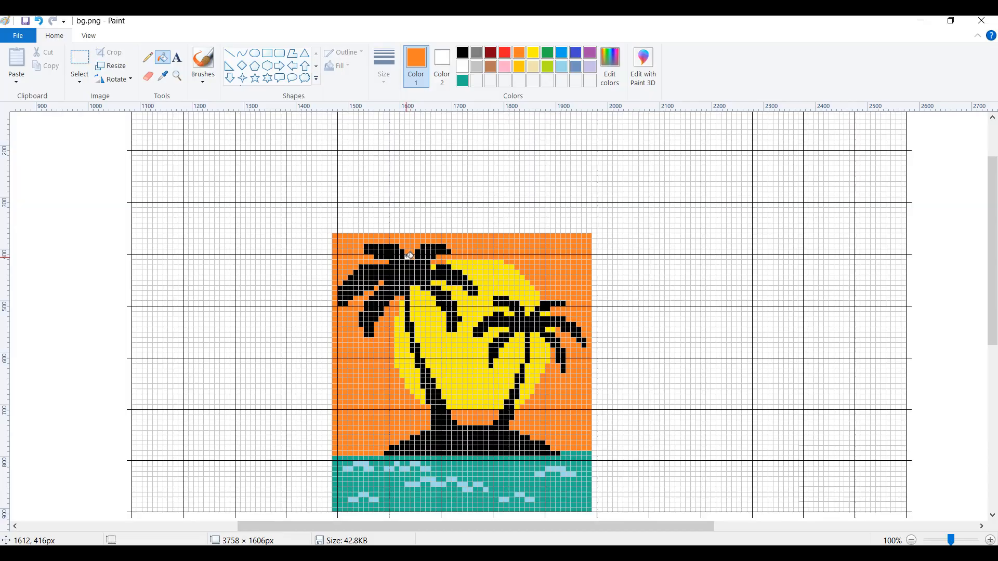